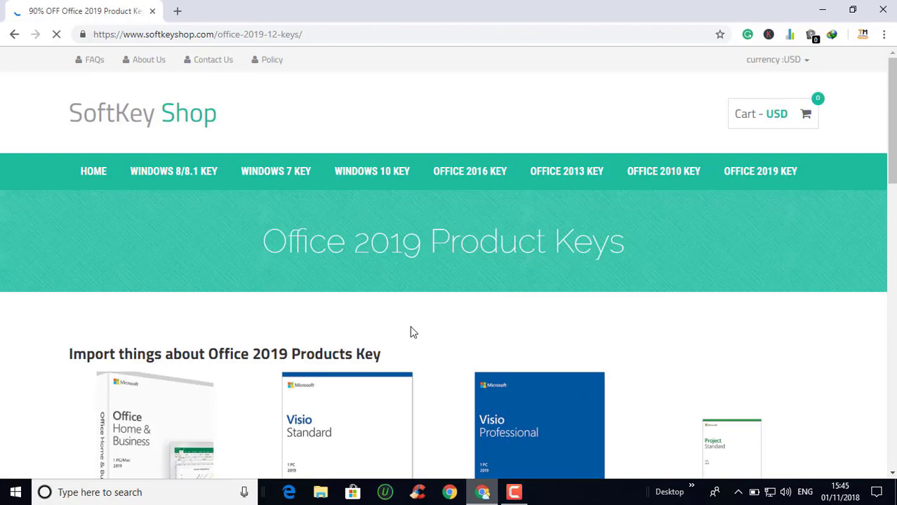
Examine the Office 2019 product keys and their prices on the SoftKey Shop page
scroll(411, 329, "down", 2)
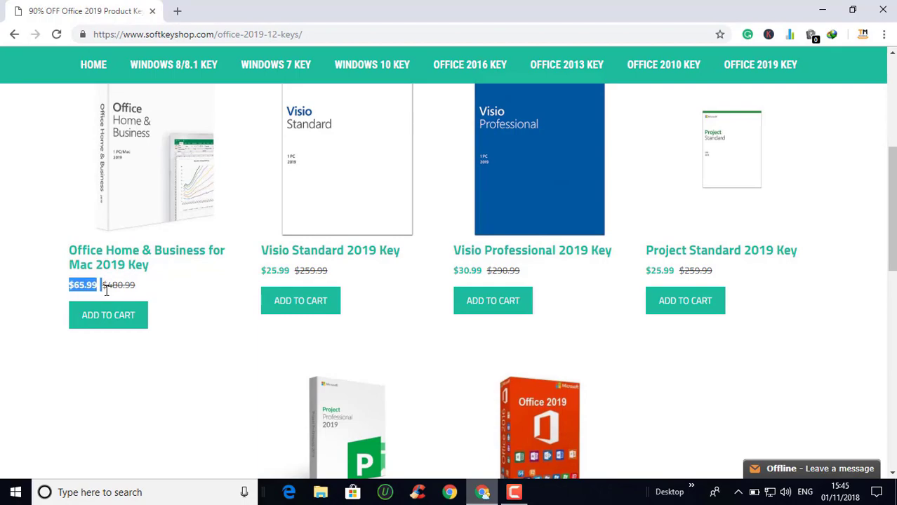
scroll(194, 339, "down", 5)
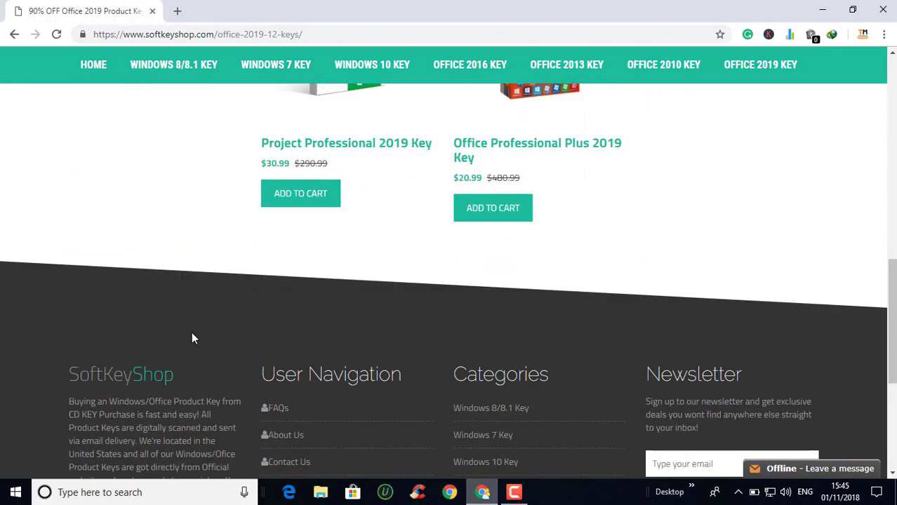
scroll(195, 339, "up", 8)
scroll(195, 339, "down", 2)
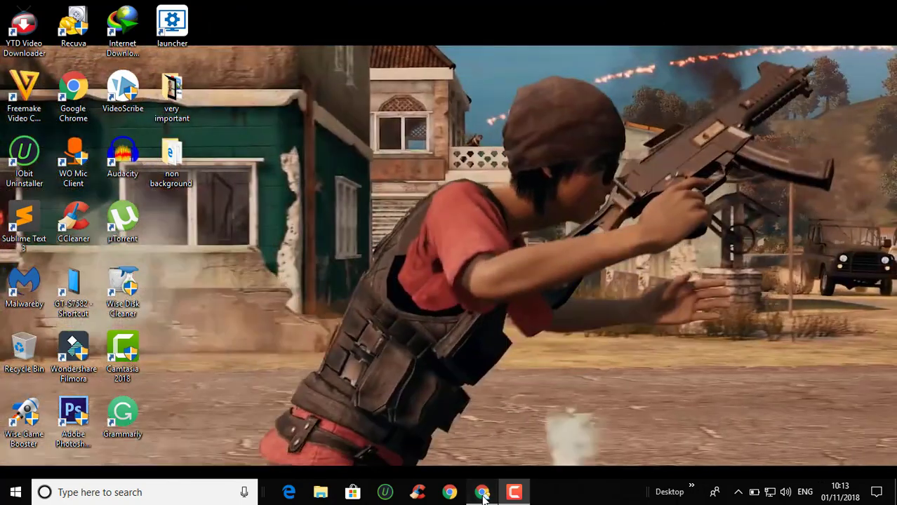
Complete the captcha on the ShrinkEarn page in Chrome by selecting all bus images and verifying them
left_click(482, 495)
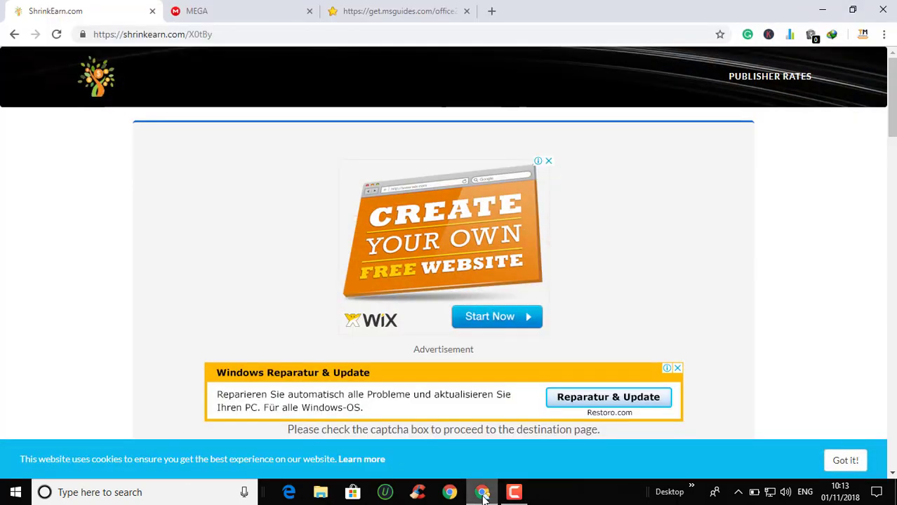
scroll(313, 272, "down", 3)
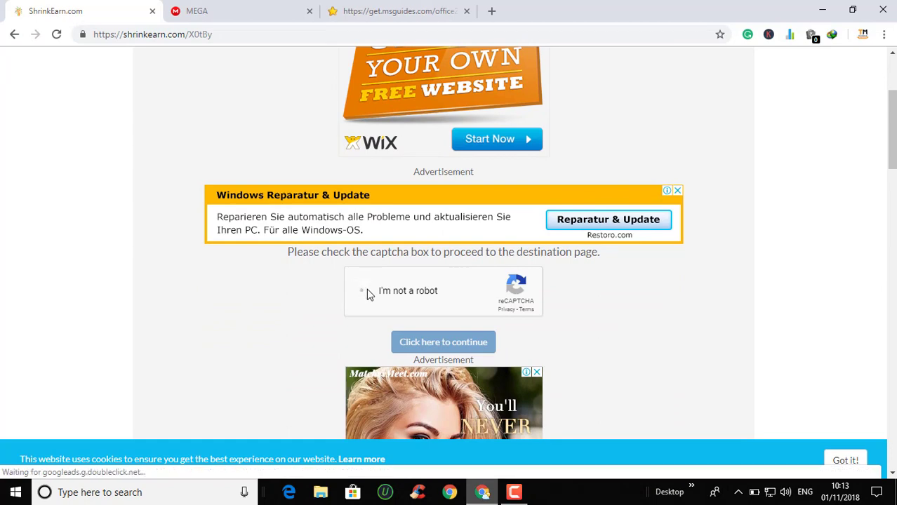
left_click(361, 291)
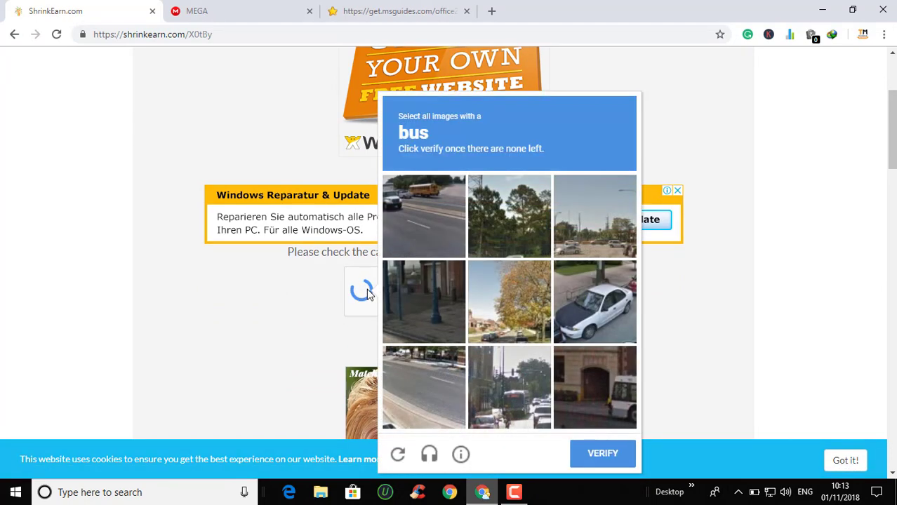
left_click(436, 214)
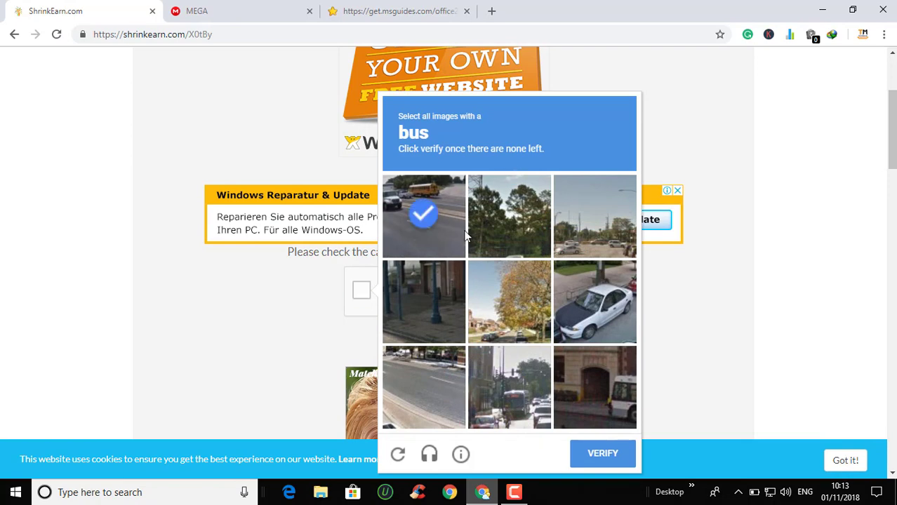
scroll(505, 320, "down", 2)
left_click(571, 351)
left_click(512, 361)
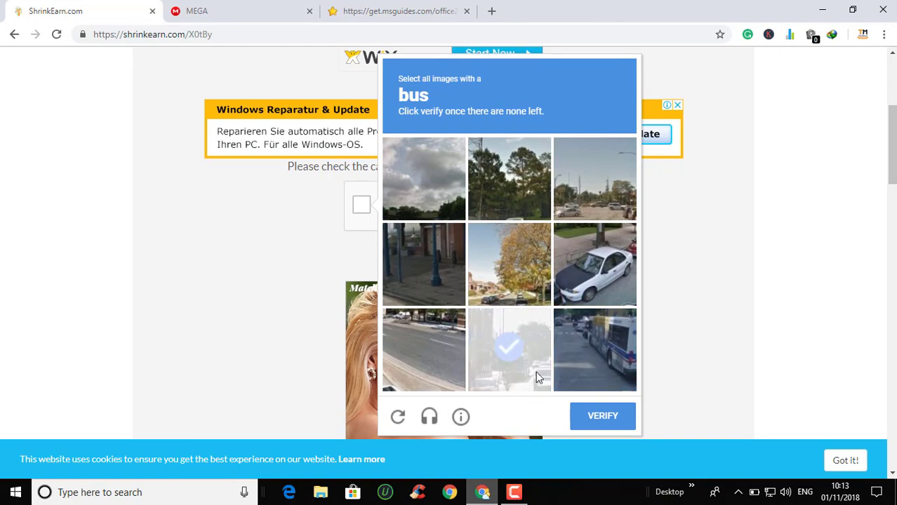
left_click(596, 354)
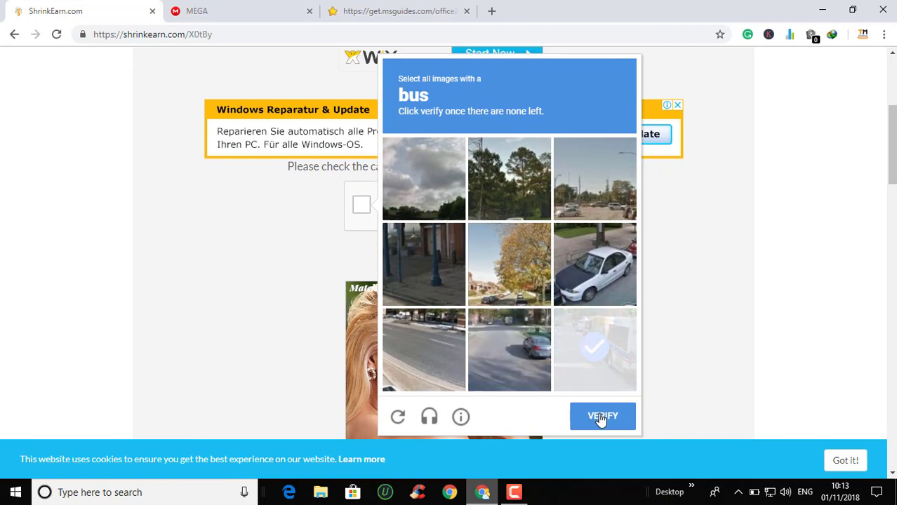
left_click(594, 374)
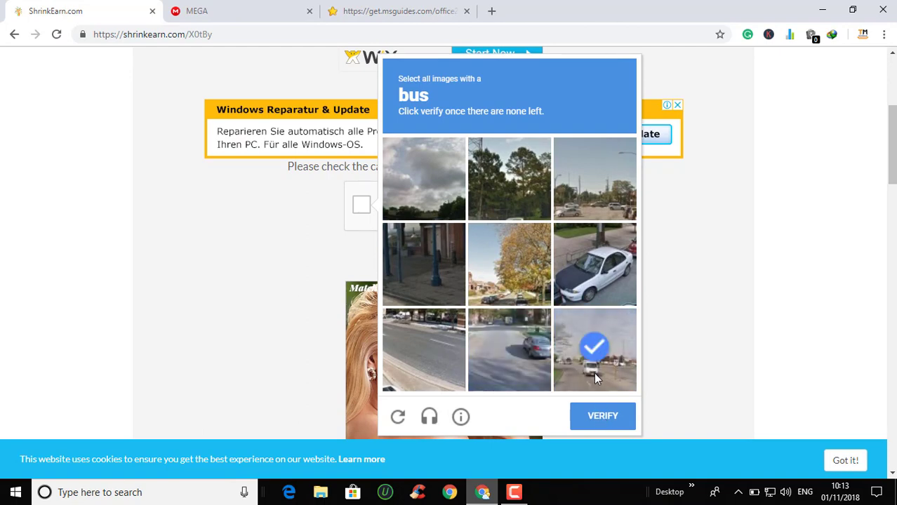
left_click(602, 417)
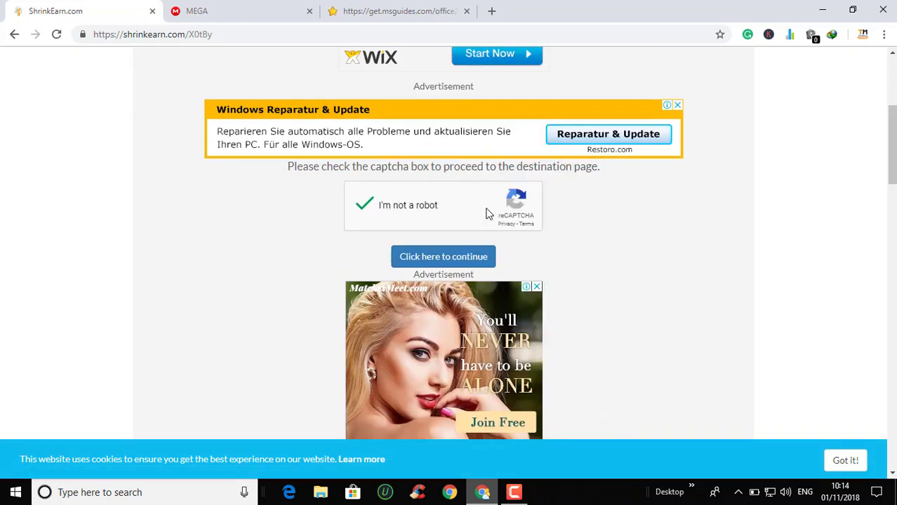
Continue to the short link's destination, request the ProPlus2019Retail image download, and cancel the offered download
left_click(462, 261)
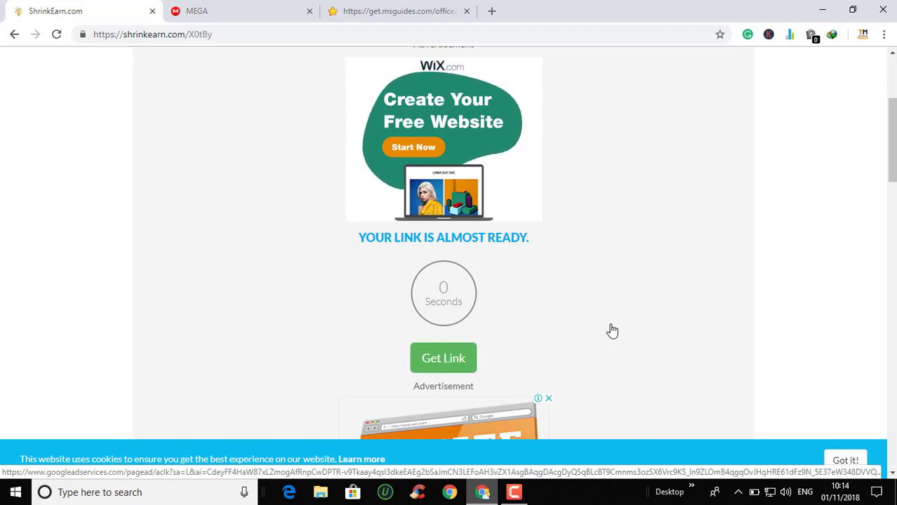
left_click(455, 360)
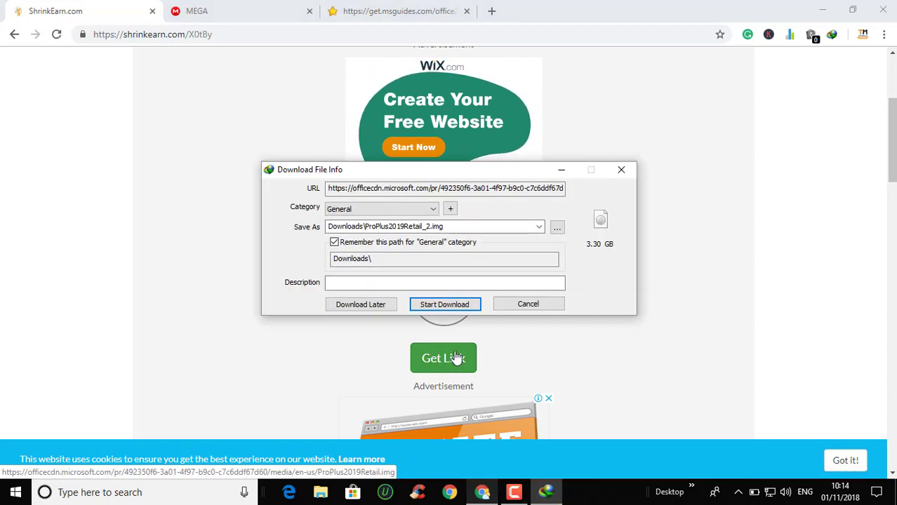
left_click(527, 305)
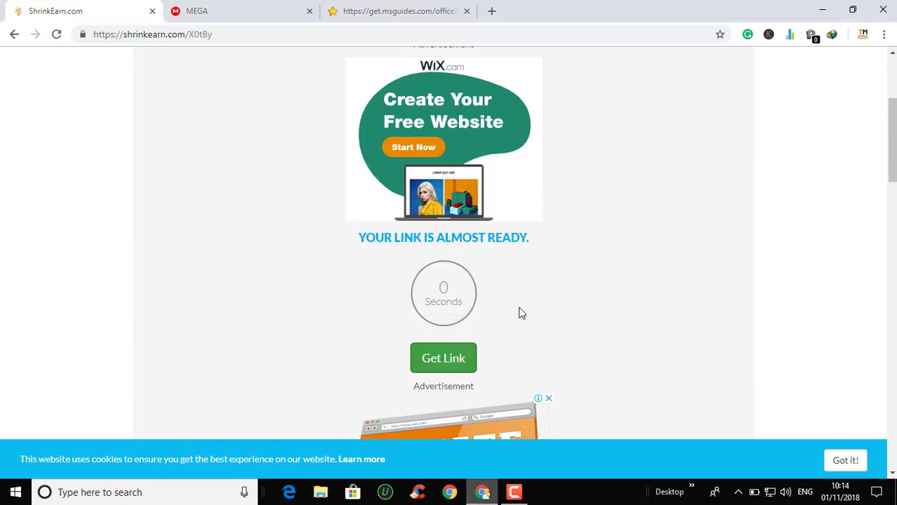
Look at the browser's download list and the MEGA page address for the Microsoft Office Professional Plus 2019 archive
key("ctrl+j")
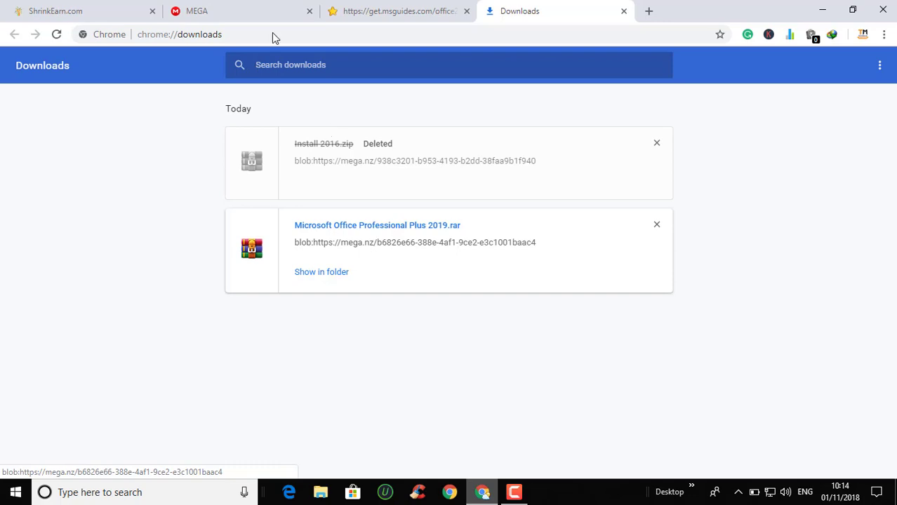
left_click(240, 5)
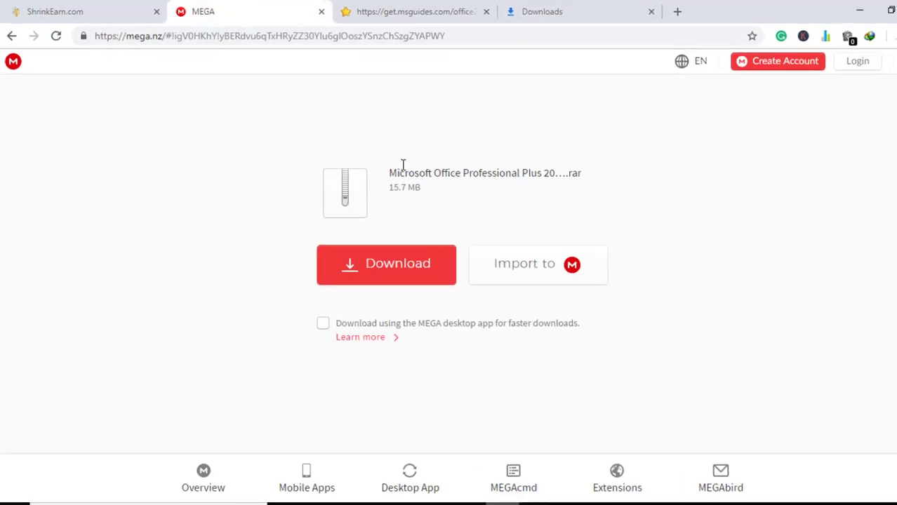
left_click(485, 29)
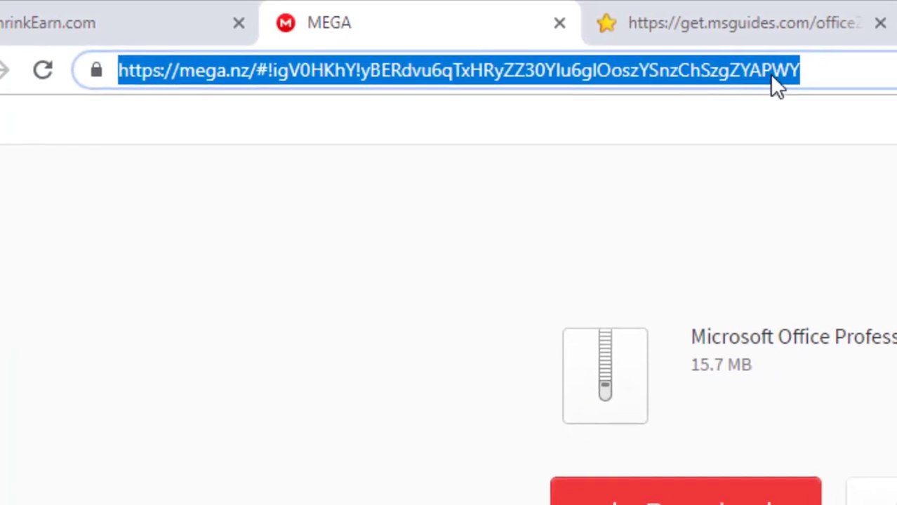
left_click(854, 78)
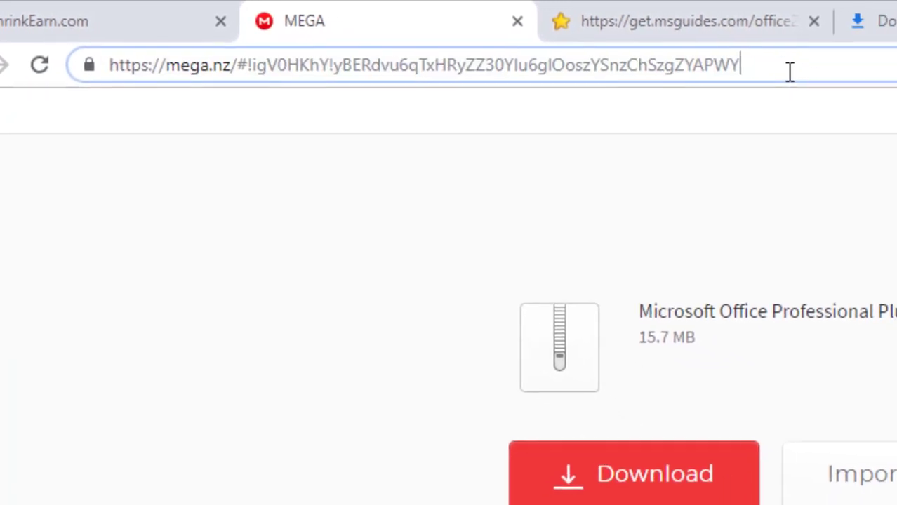
left_click_drag(767, 66, 98, 66)
left_click(267, 147)
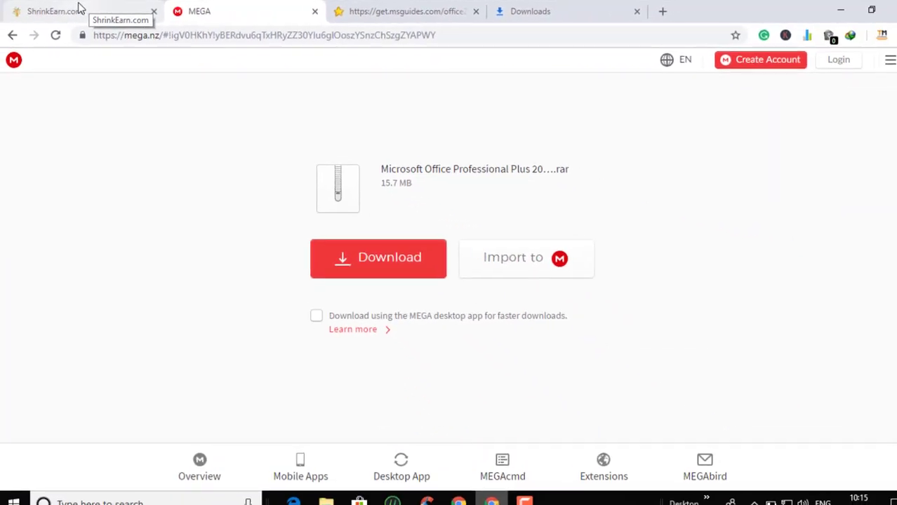
Show the downloaded Microsoft Office Professional Plus 2019 archive in its folder and mount the ProPlus2019Retail disc image there
left_click(79, 8)
left_click(587, 6)
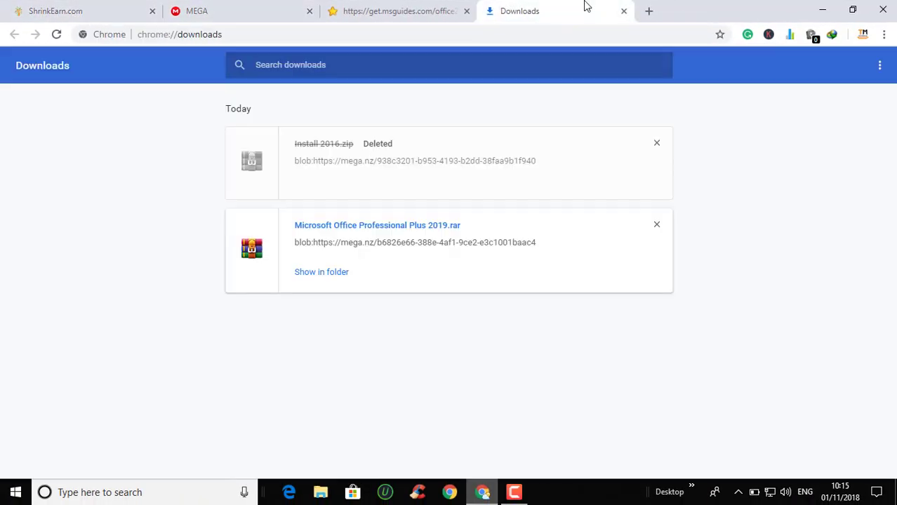
left_click(328, 274)
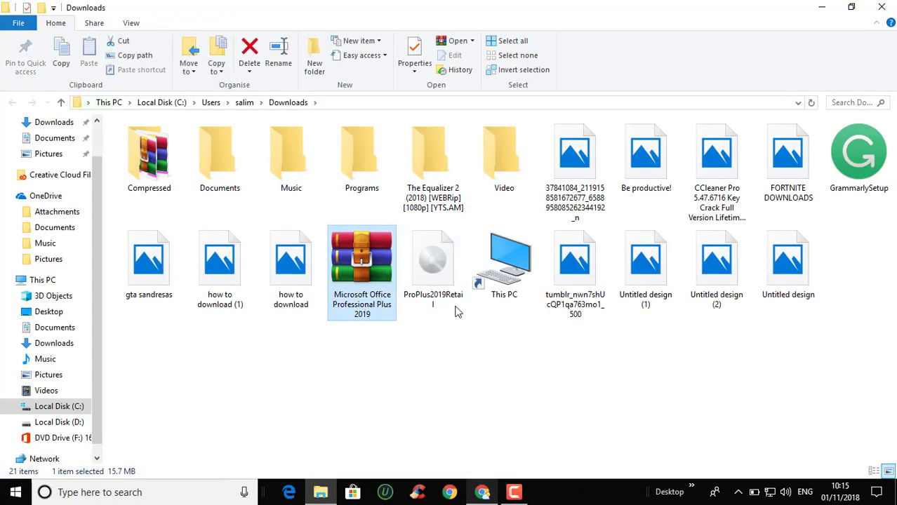
left_click(445, 272)
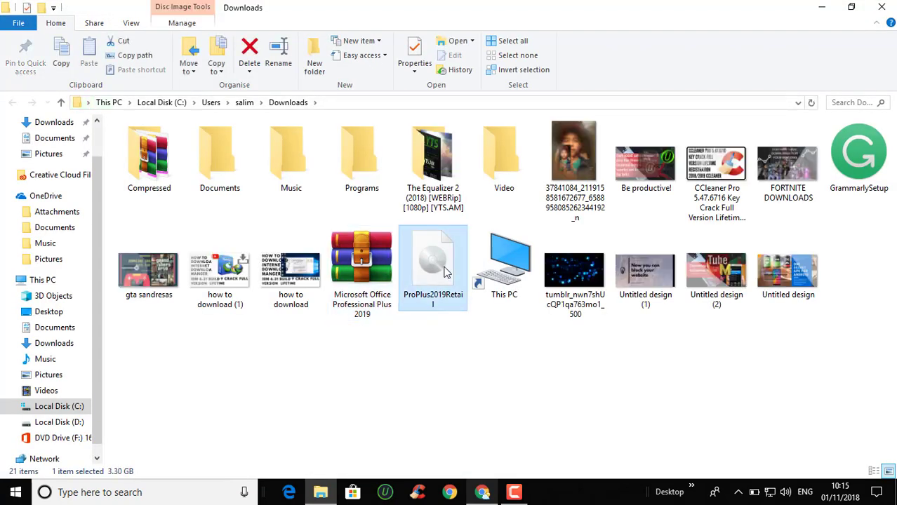
right_click(445, 272)
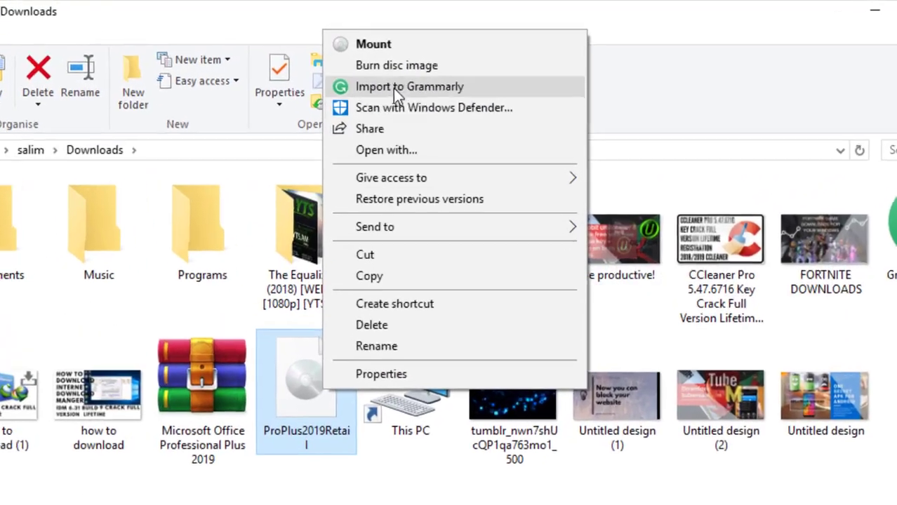
left_click(374, 43)
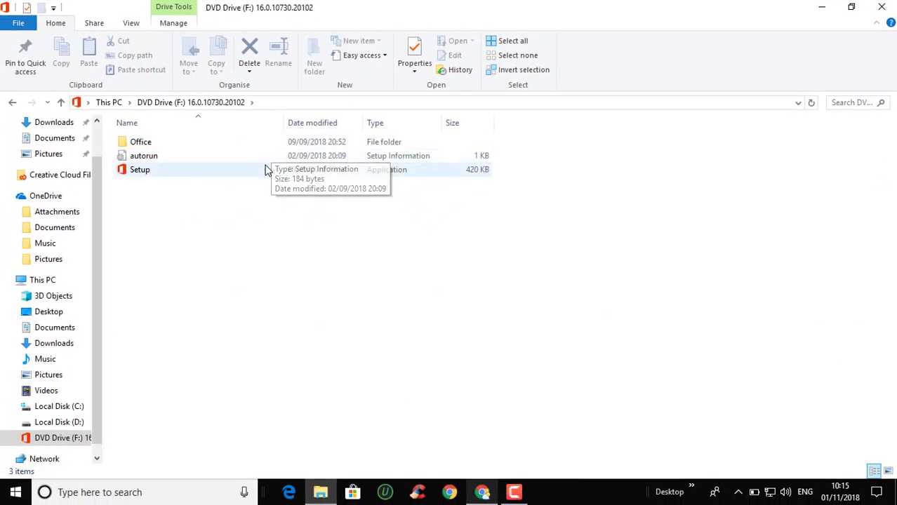
Run Setup from the mounted DVD drive to install Office, and close the installer window
left_click(265, 170)
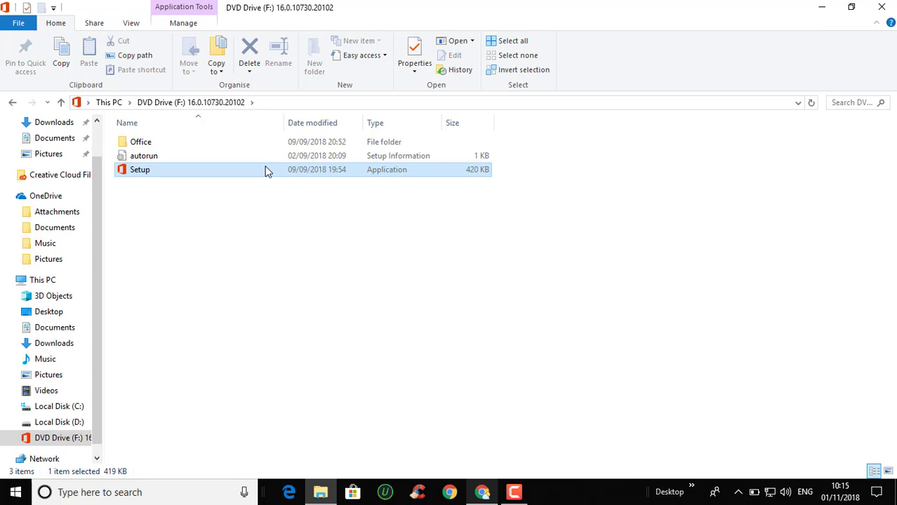
double_click(265, 170)
left_click(883, 7)
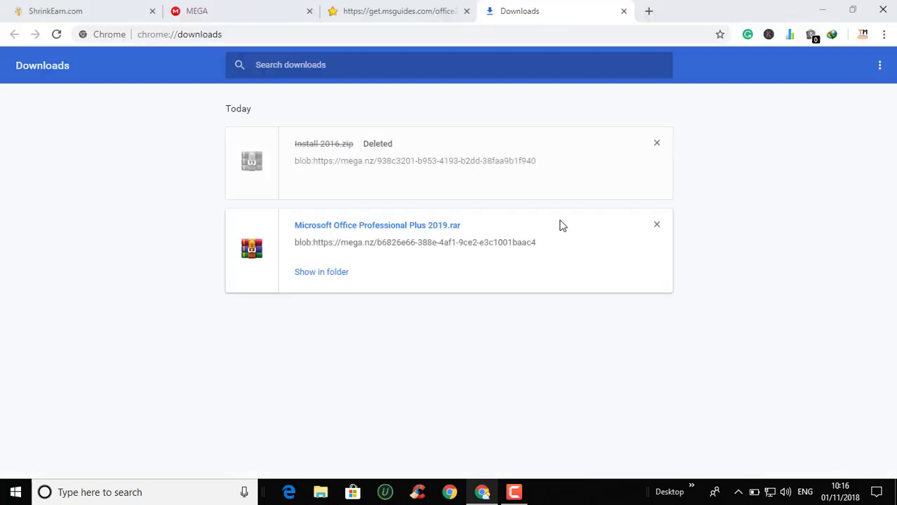
left_click(330, 274)
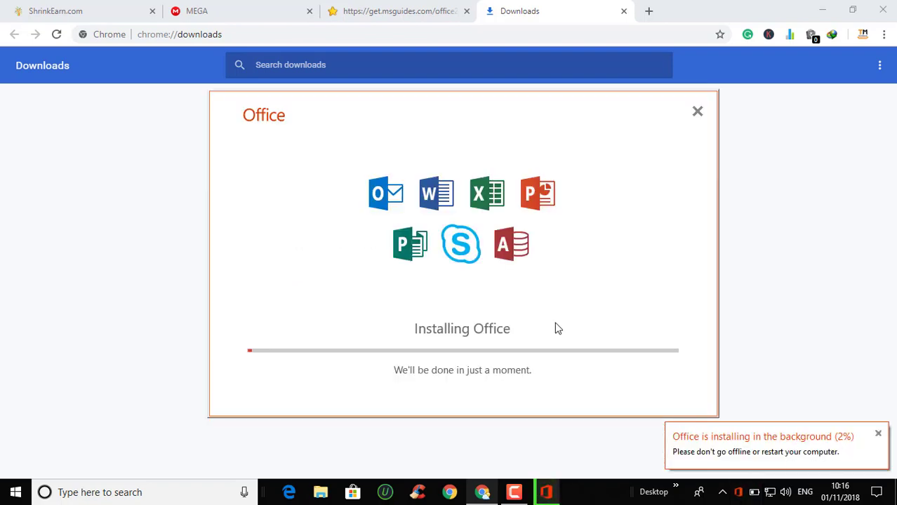
left_click(814, 12)
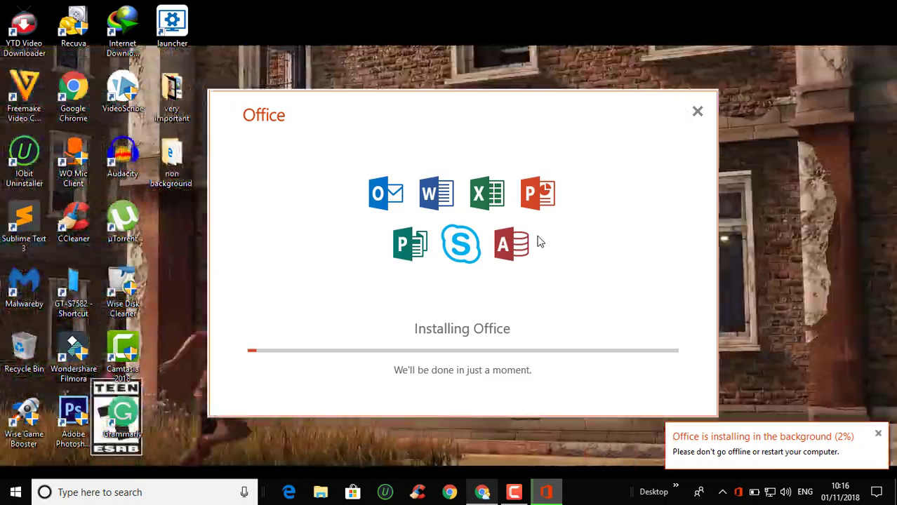
left_click(699, 114)
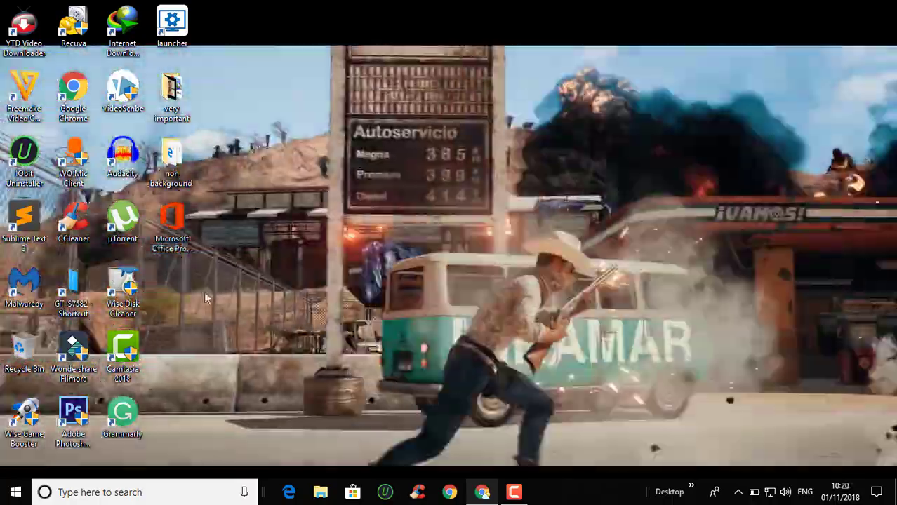
Find Word through the Windows search, launch it, and dismiss its product key prompt
left_click(126, 495)
type("office")
left_click(400, 171)
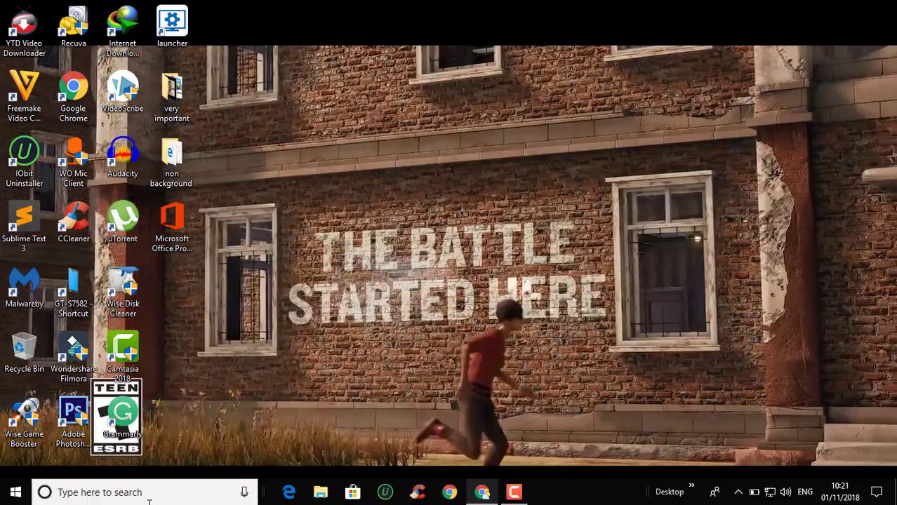
left_click(149, 500)
type("word")
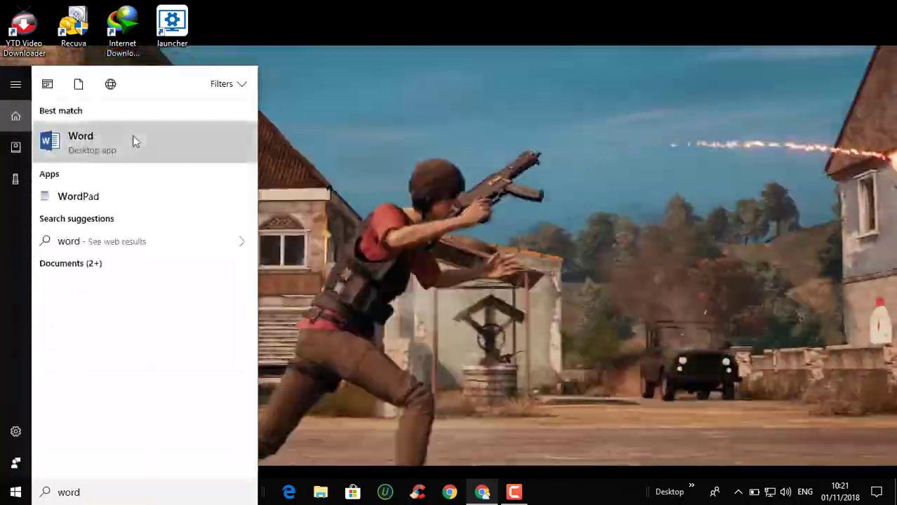
left_click(132, 137)
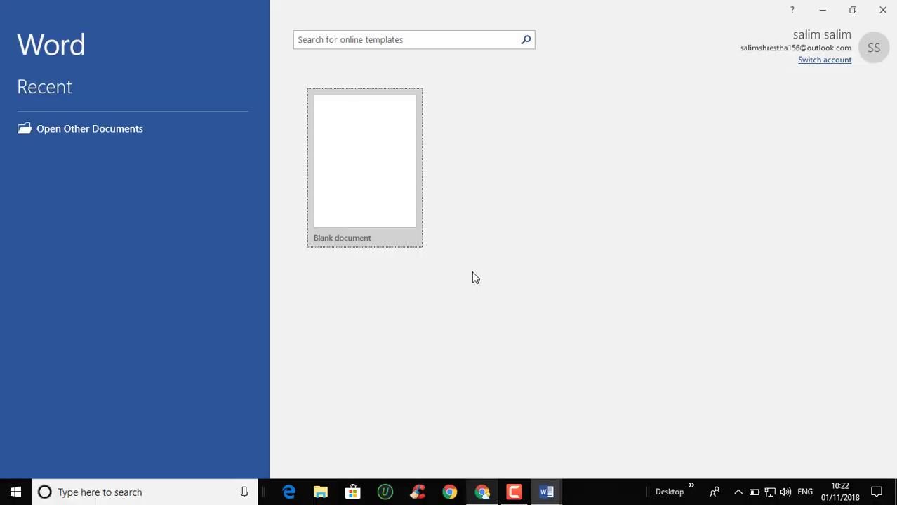
left_click(379, 215)
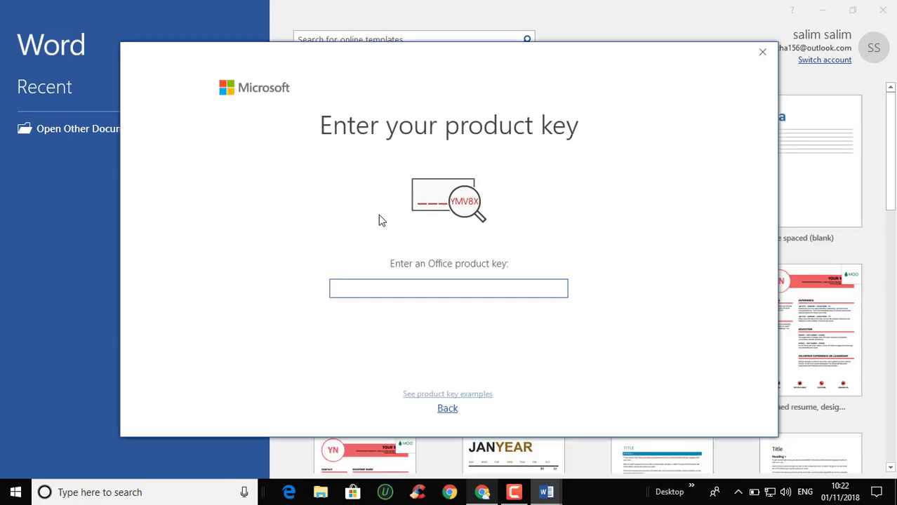
left_click(451, 419)
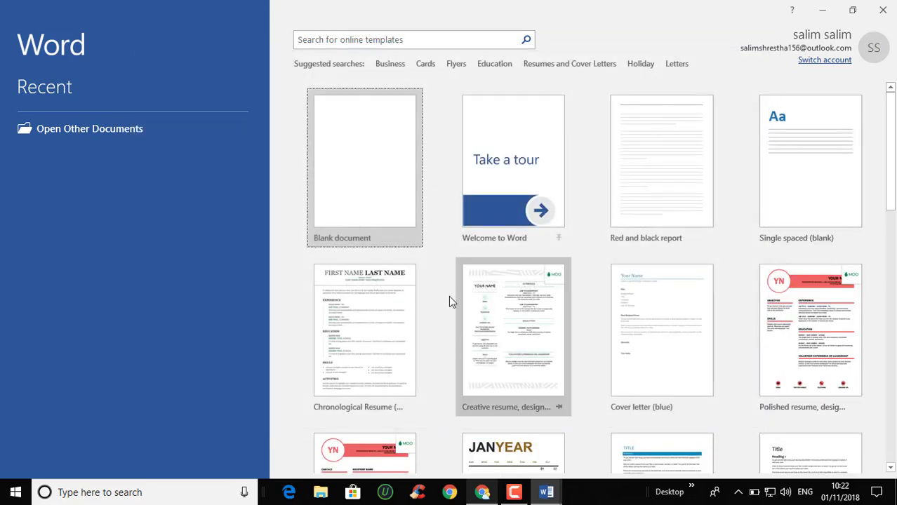
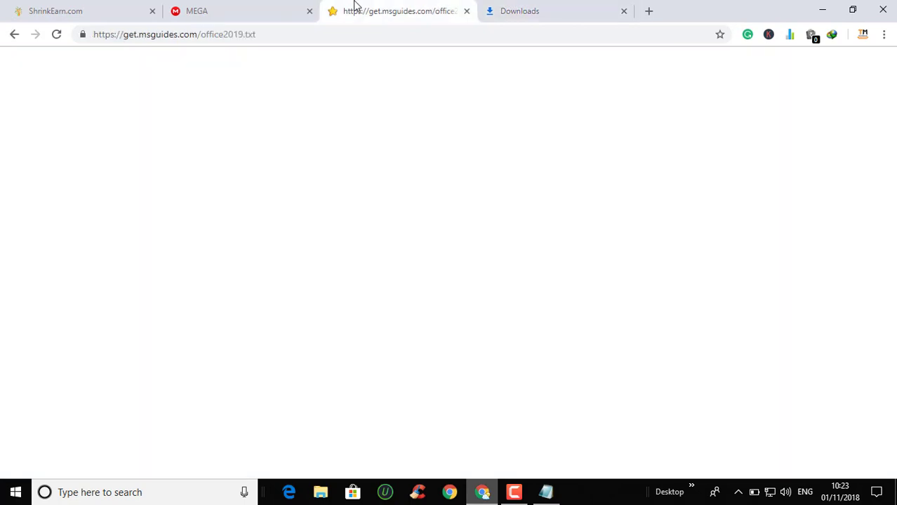
Select and copy the entire Office 2019 activation script from the get.msguides.com/office2019.txt page
key("ctrl+a")
left_click_drag(406, 34, 189, 38)
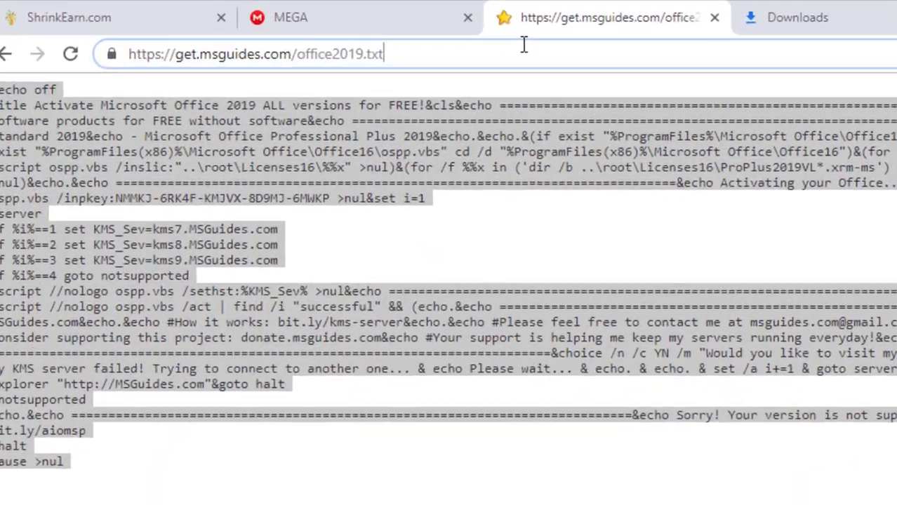
left_click_drag(364, 82, 166, 96)
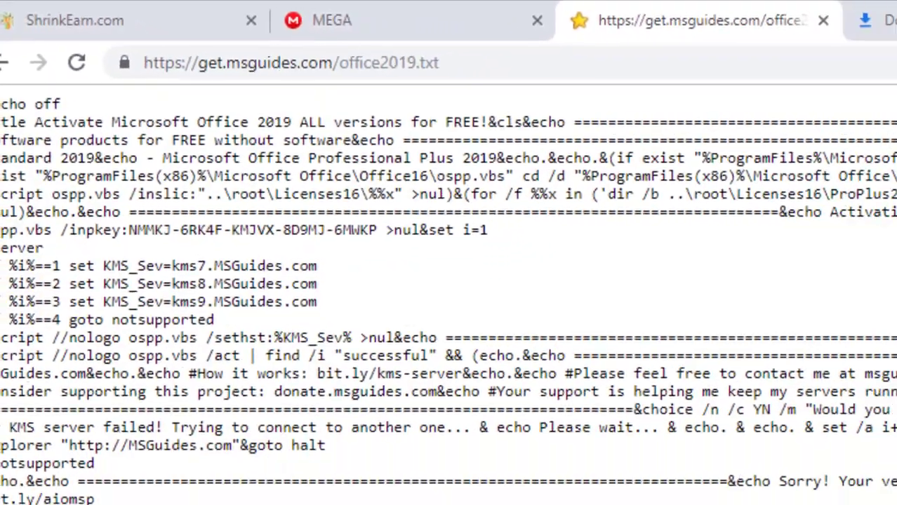
left_click_drag(28, 395, 24, 271)
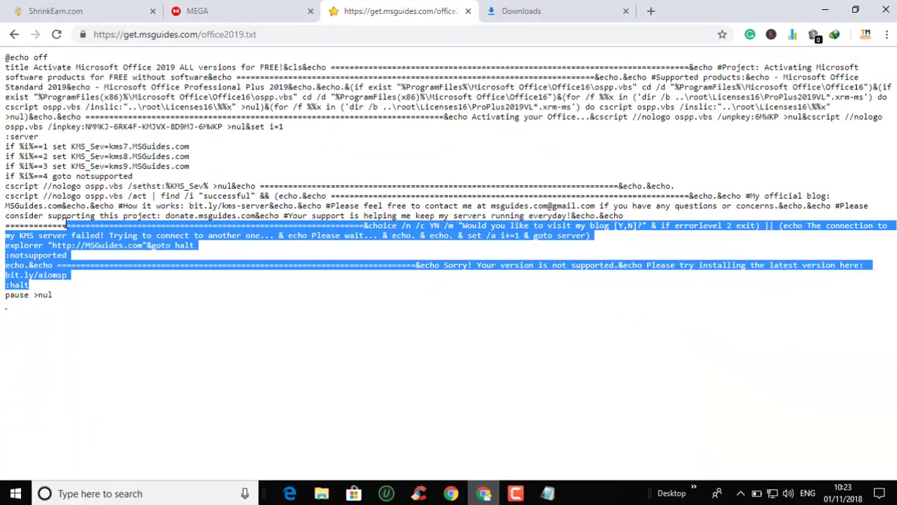
key("ctrl+a")
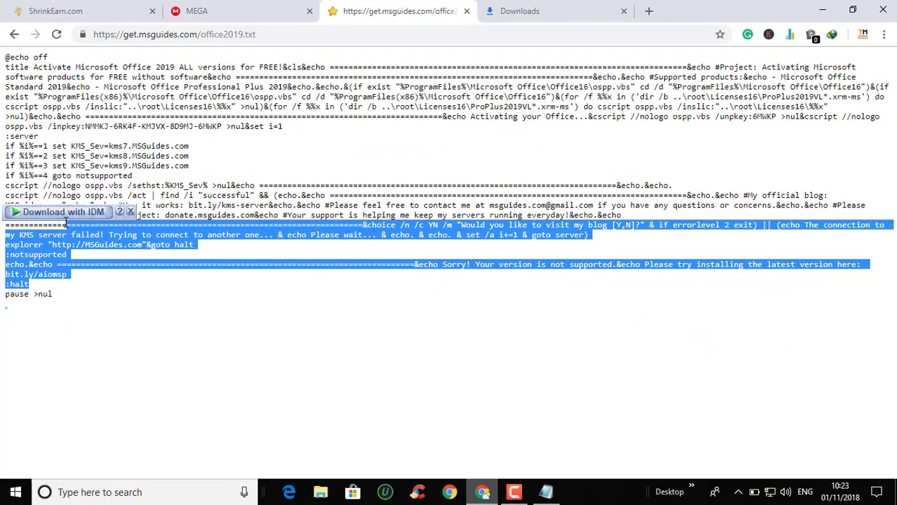
left_click(146, 168)
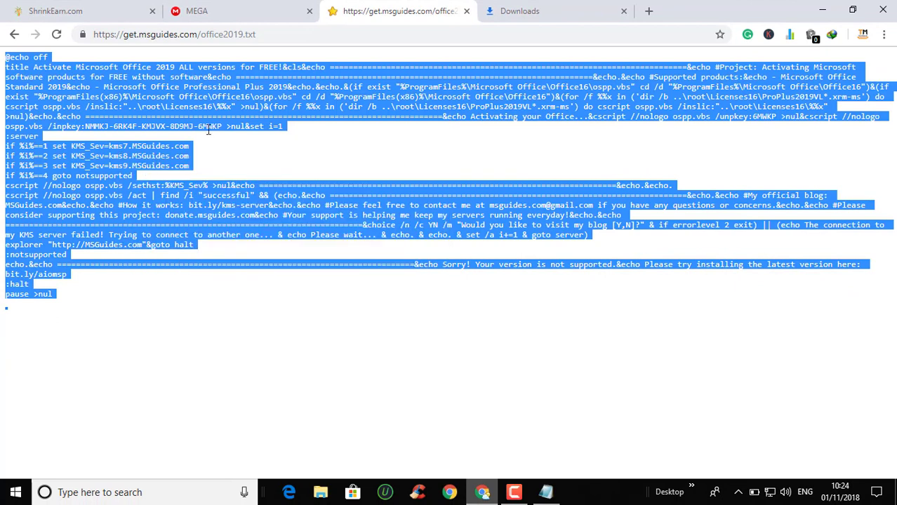
Open New Text Document from the desktop in Notepad and paste the copied activation script into it
key("super+d")
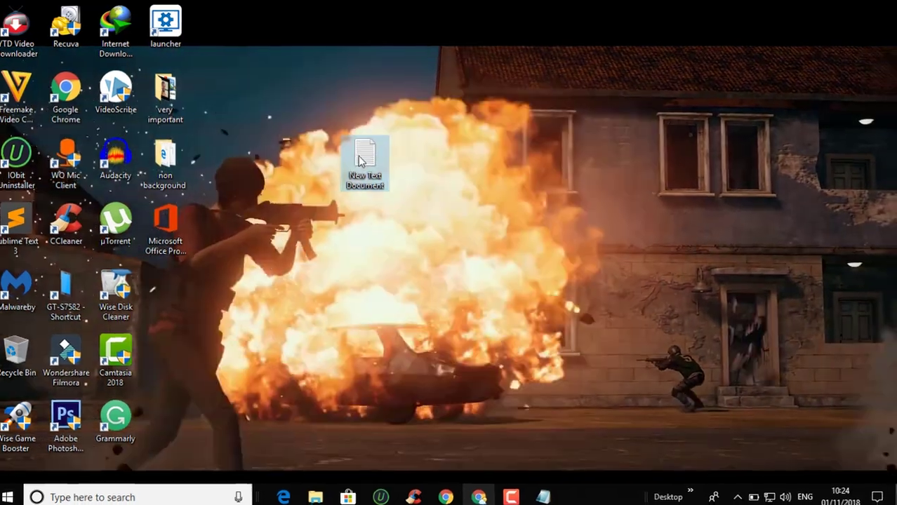
double_click(366, 158)
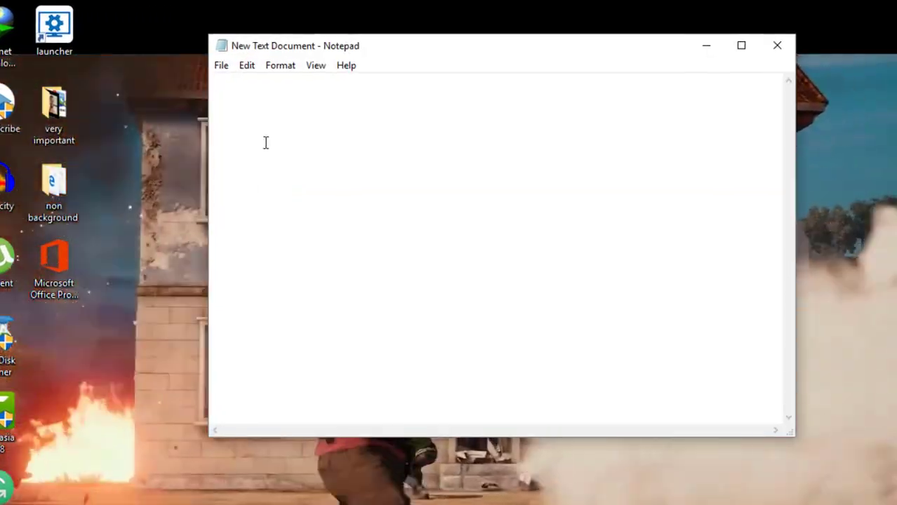
key("ctrl+v")
Save the script to the Desktop as 1click.cmd and close Notepad
left_click(221, 65)
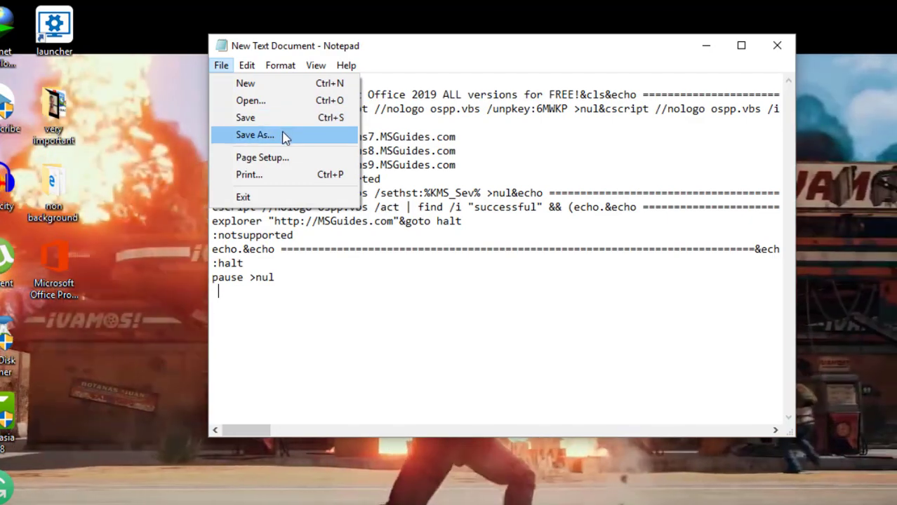
left_click(286, 136)
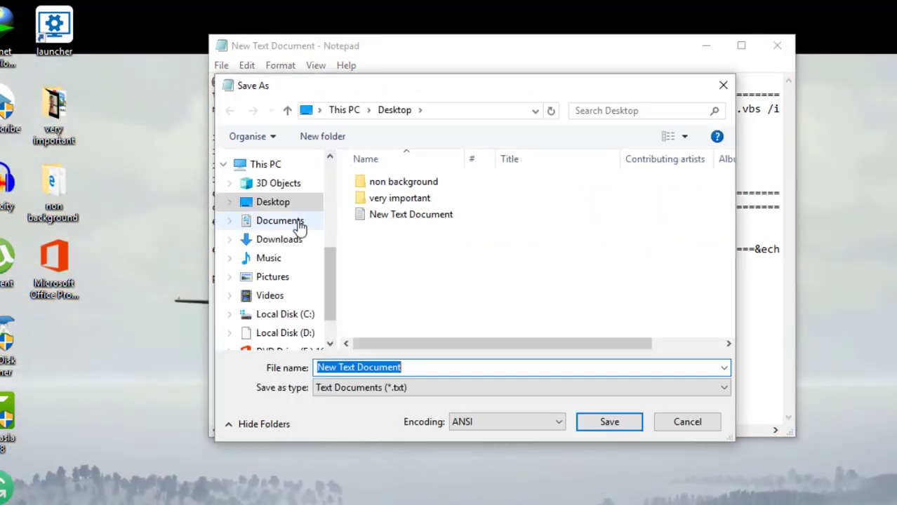
left_click(229, 202)
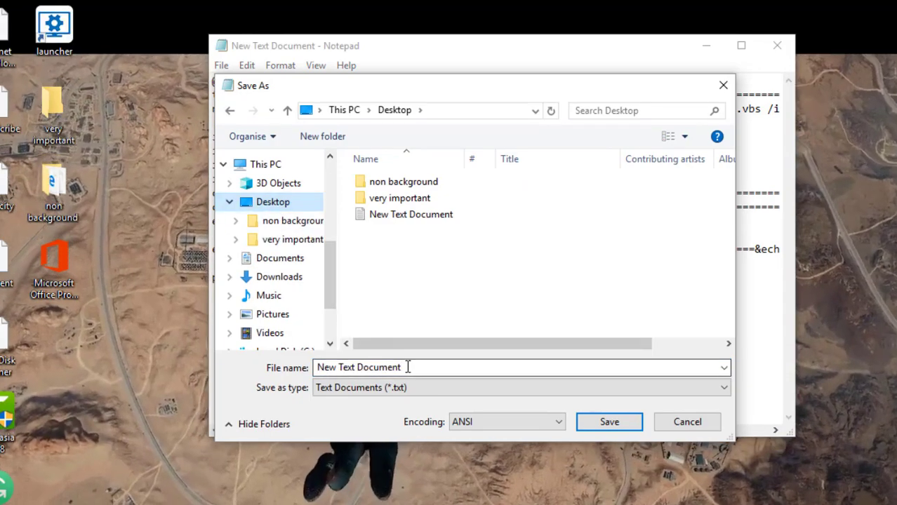
left_click(409, 367)
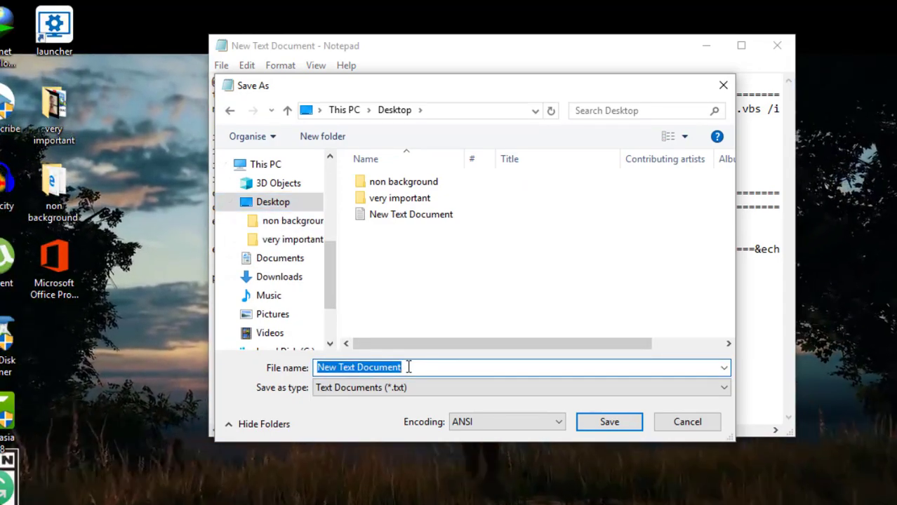
type("1cl")
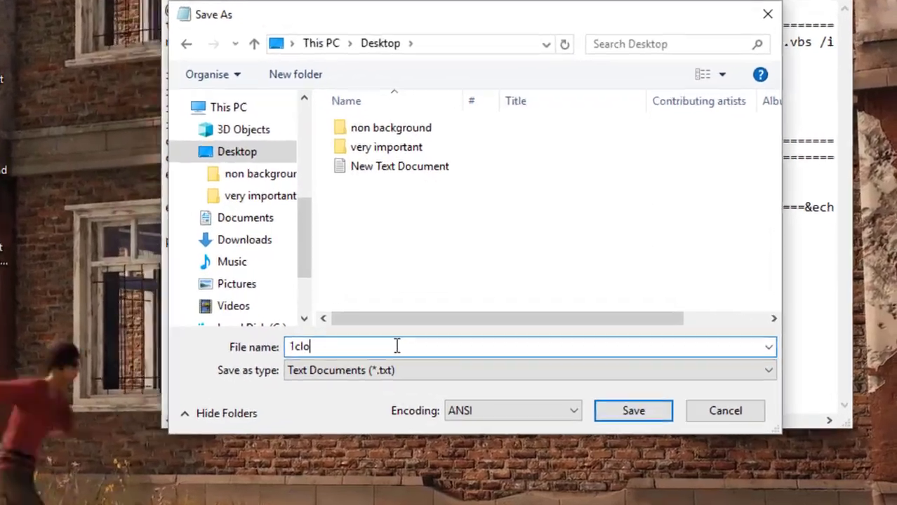
type("ick.cmd")
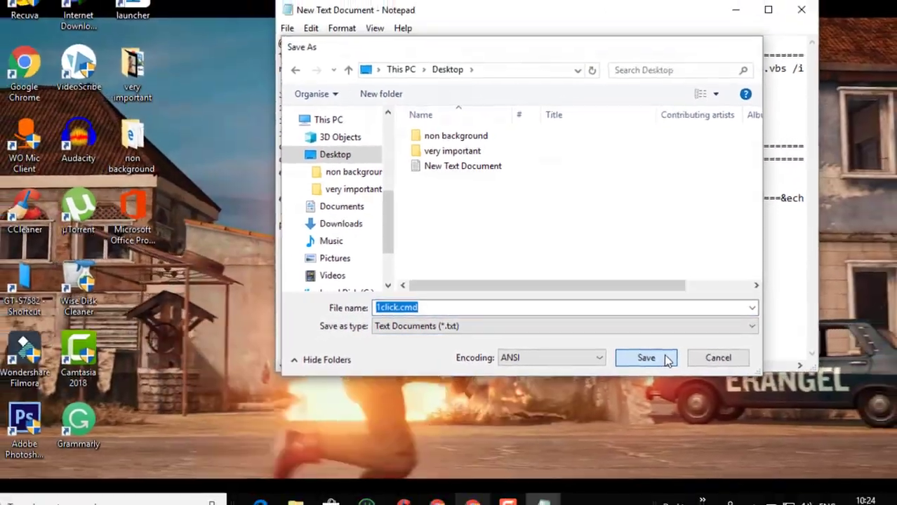
left_click(697, 368)
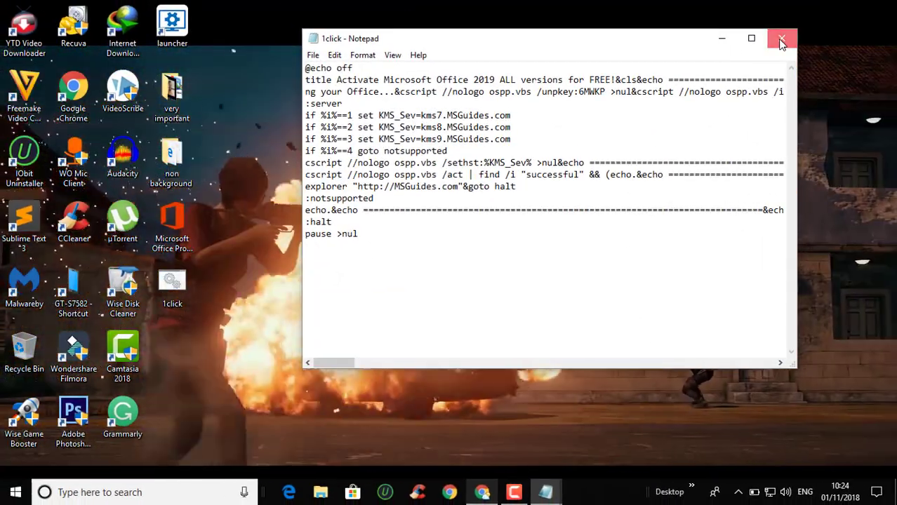
left_click(782, 41)
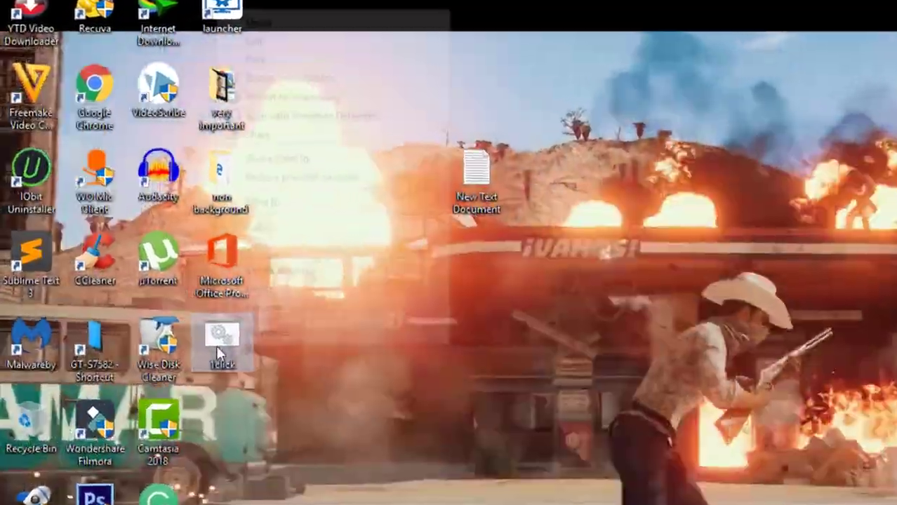
Run the 1click script on the desktop as administrator and approve the elevation request
right_click(167, 289)
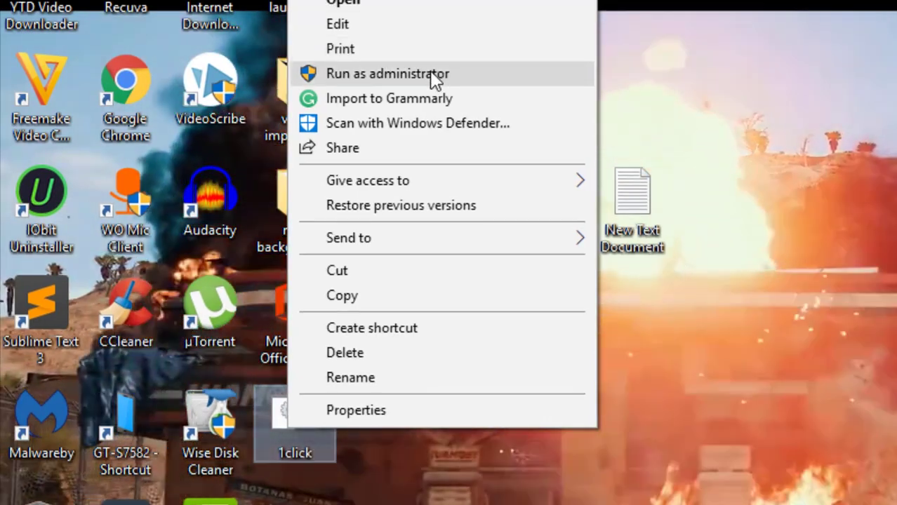
left_click(433, 74)
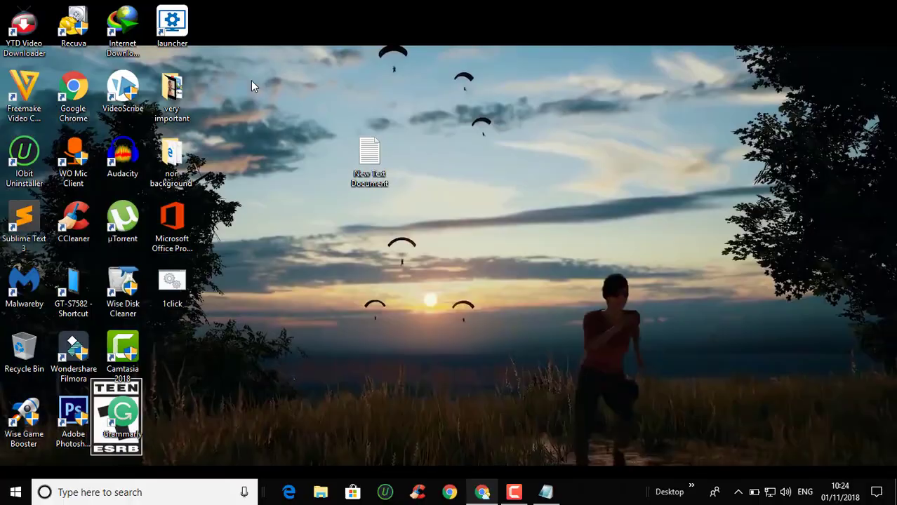
key("Return")
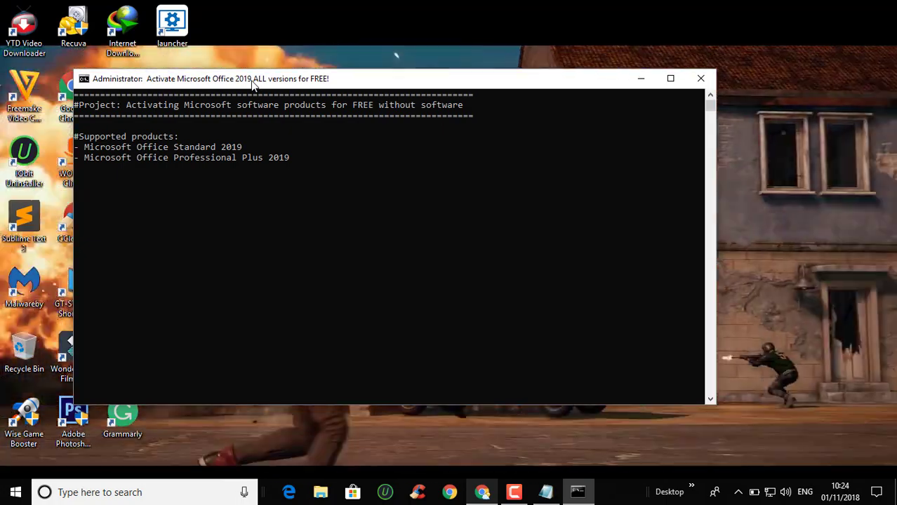
double_click(253, 81)
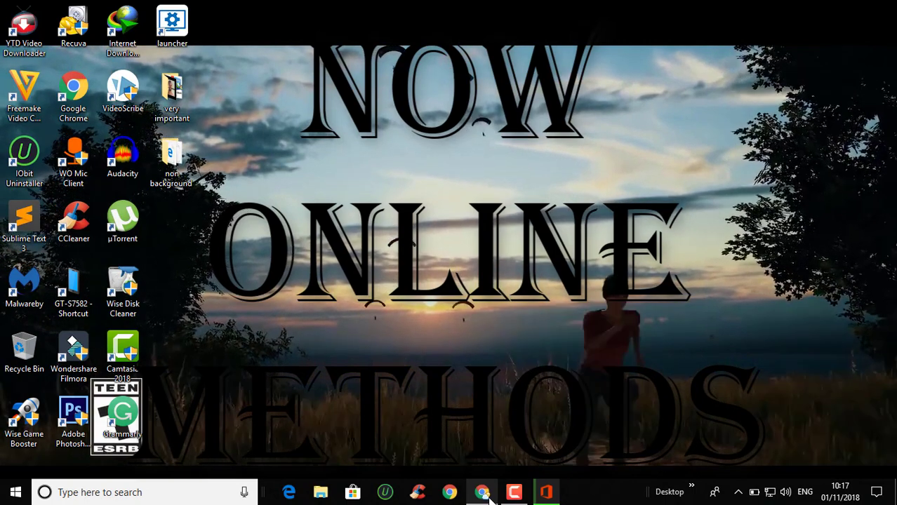
Show the downloaded Microsoft Office Professional Plus 2019 archive in its folder, extract it to the Desktop, and minimize the browser
left_click(485, 495)
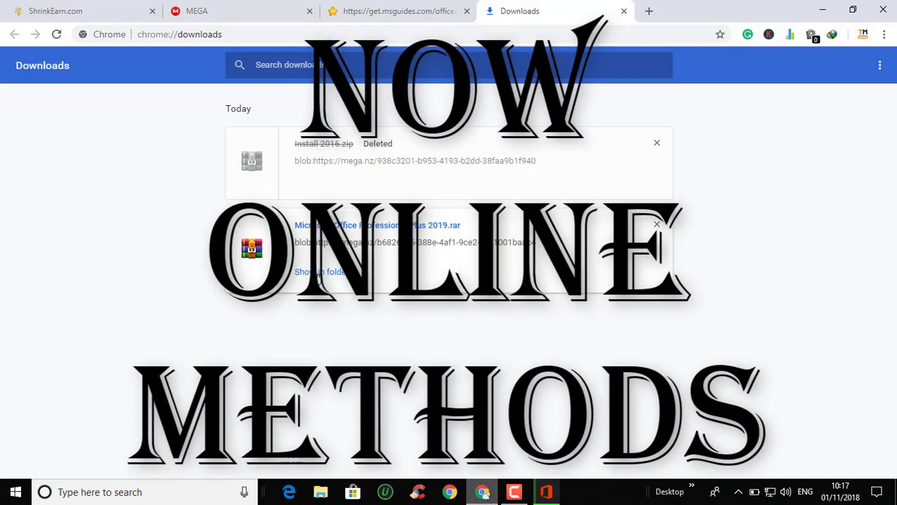
left_click(319, 272)
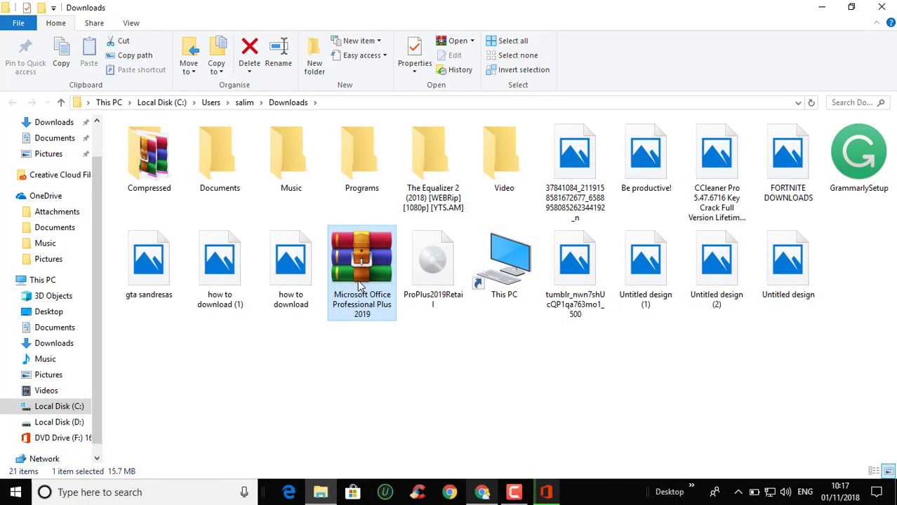
right_click(361, 270)
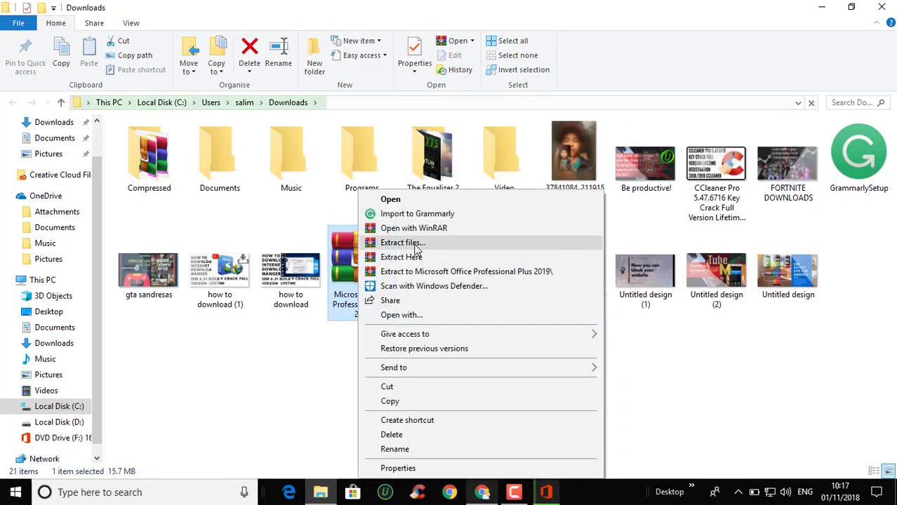
left_click(403, 243)
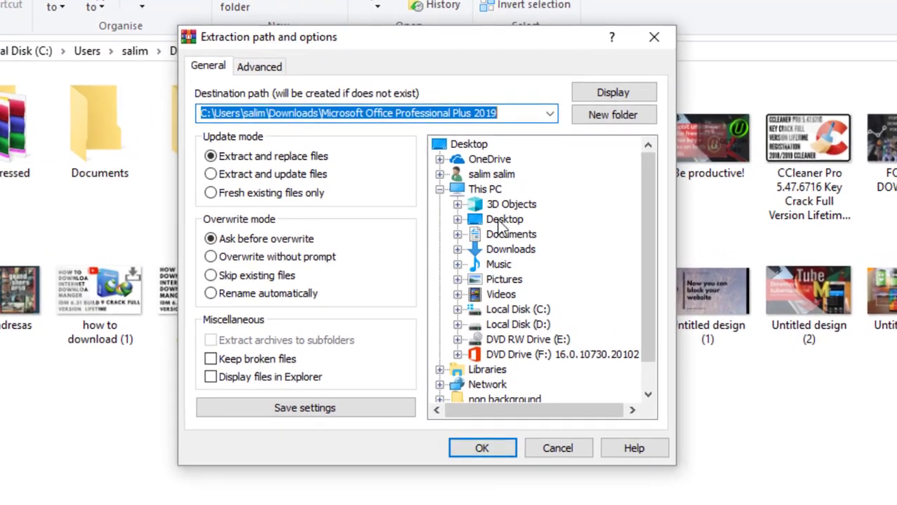
left_click(501, 220)
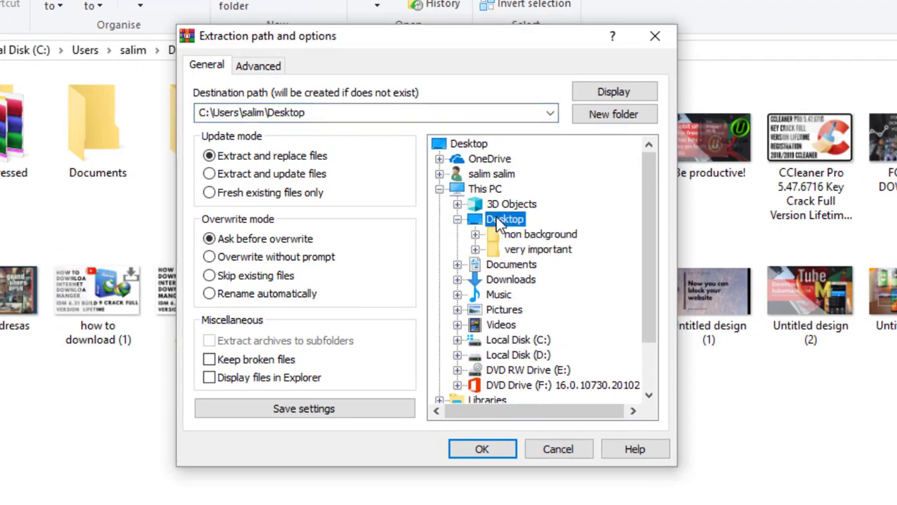
left_click(483, 450)
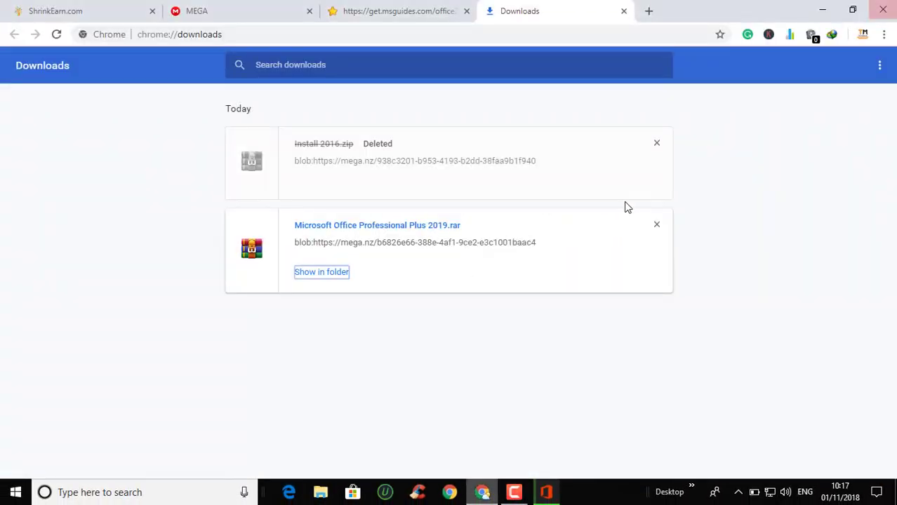
left_click(833, 10)
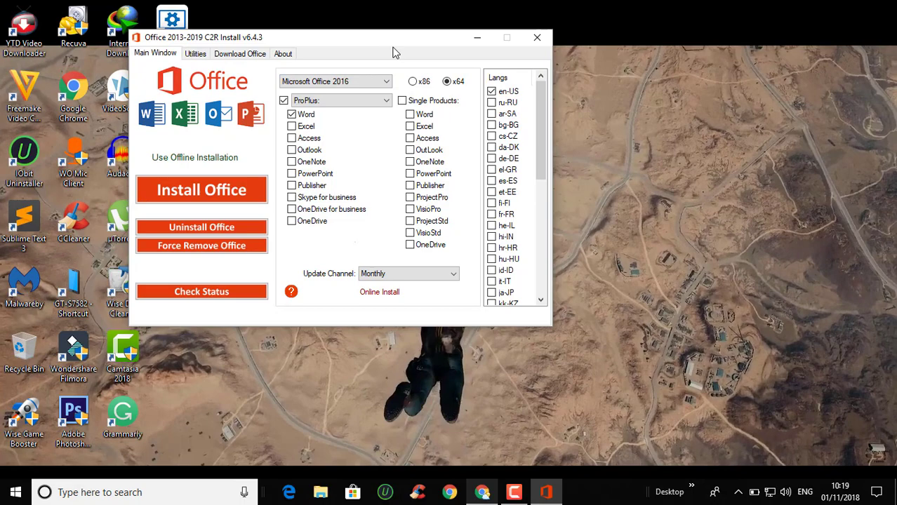
Choose Microsoft Office 2019 as the version in Office 2013-2019 C2R Install and start the Office installation
left_click_drag(390, 36, 525, 78)
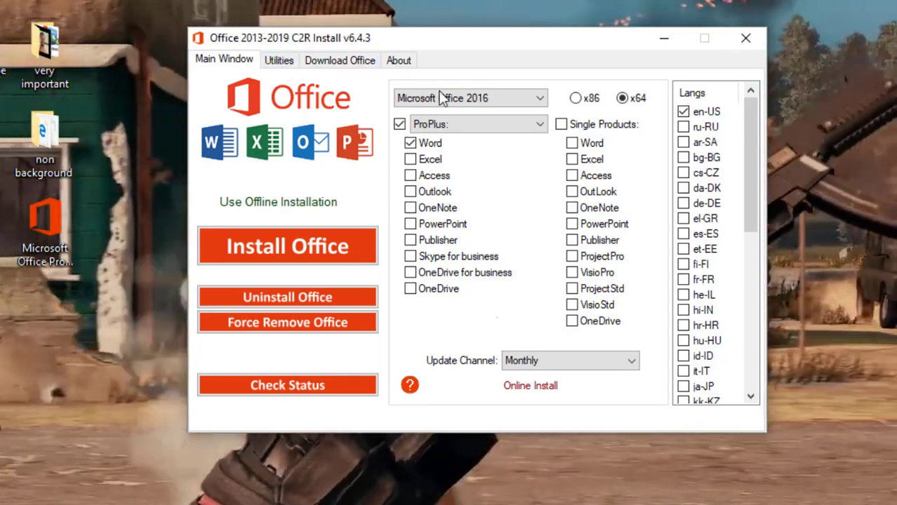
left_click(450, 100)
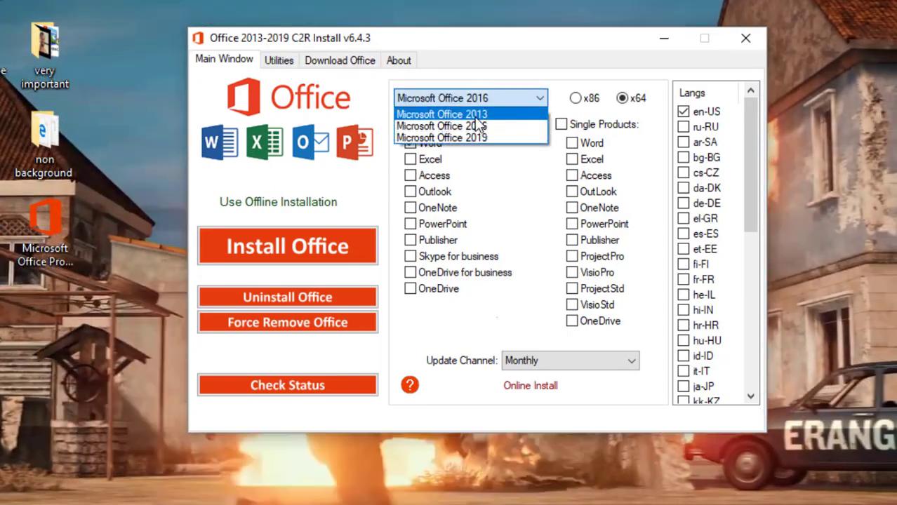
left_click(474, 116)
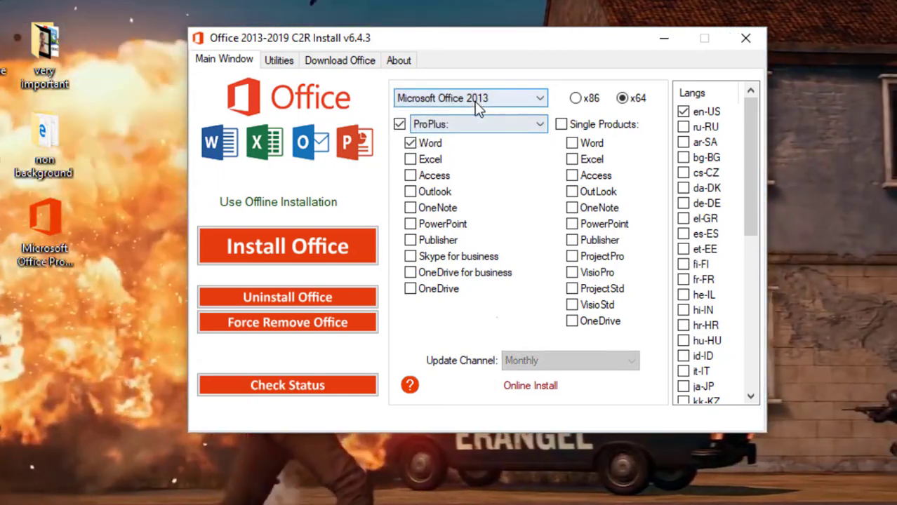
left_click(478, 103)
left_click(474, 126)
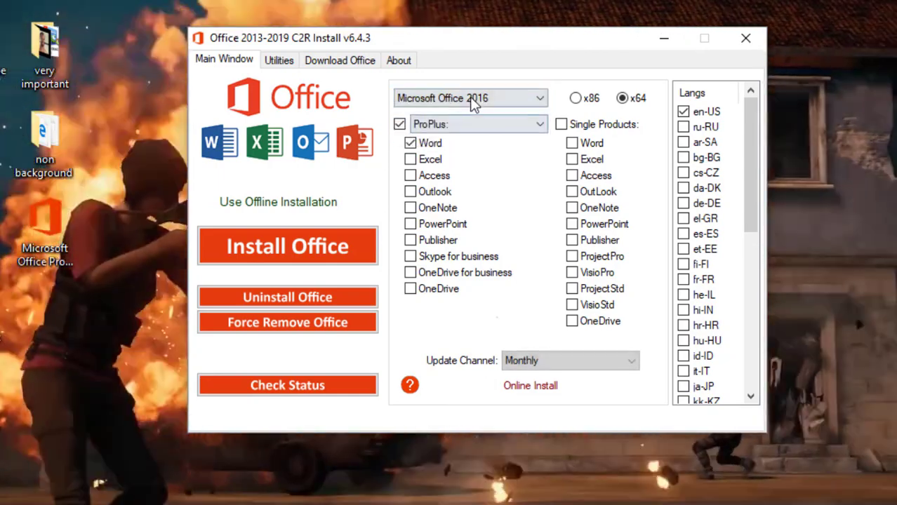
left_click(474, 100)
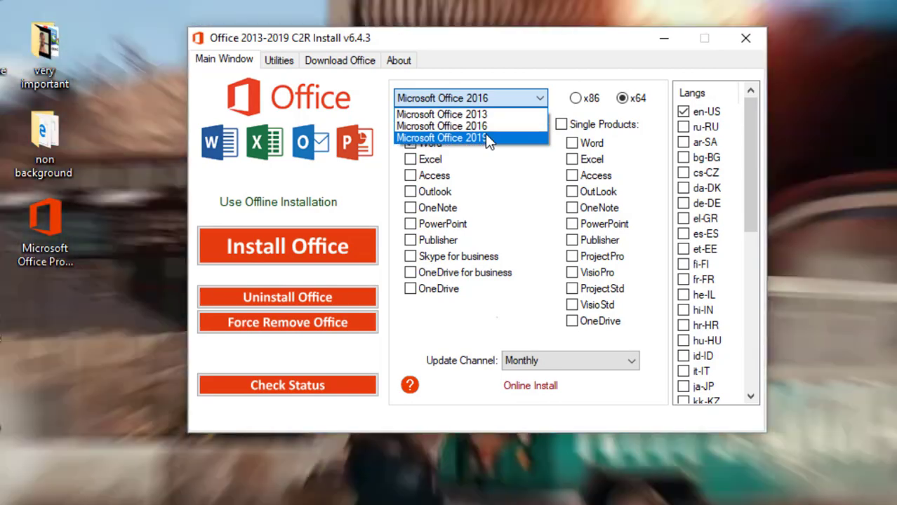
left_click(485, 138)
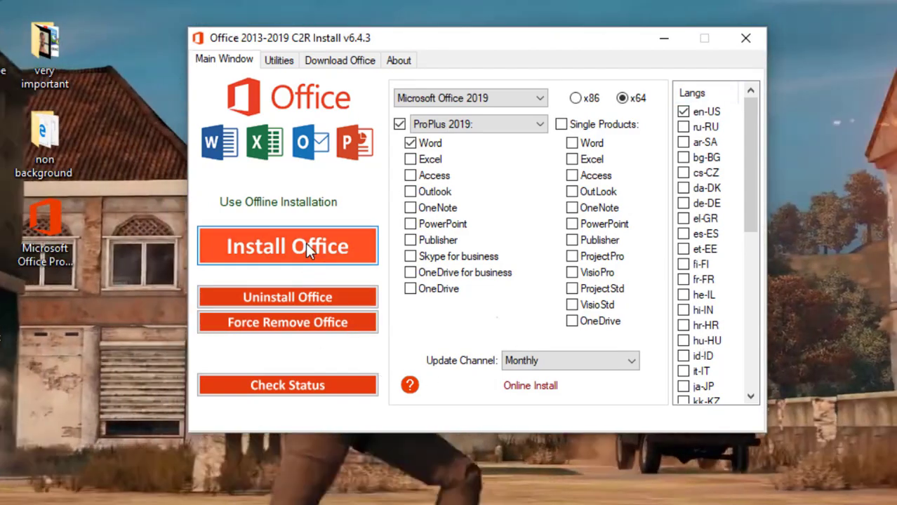
left_click(305, 246)
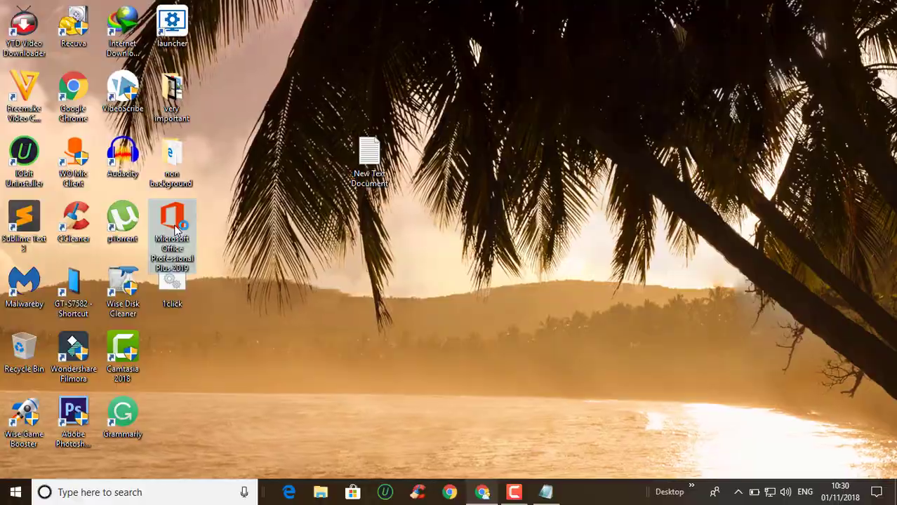
Relaunch Office 2013-2019 C2R Install from the desktop, convert the retail Office licence to VL with its utilities, and close it
double_click(175, 228)
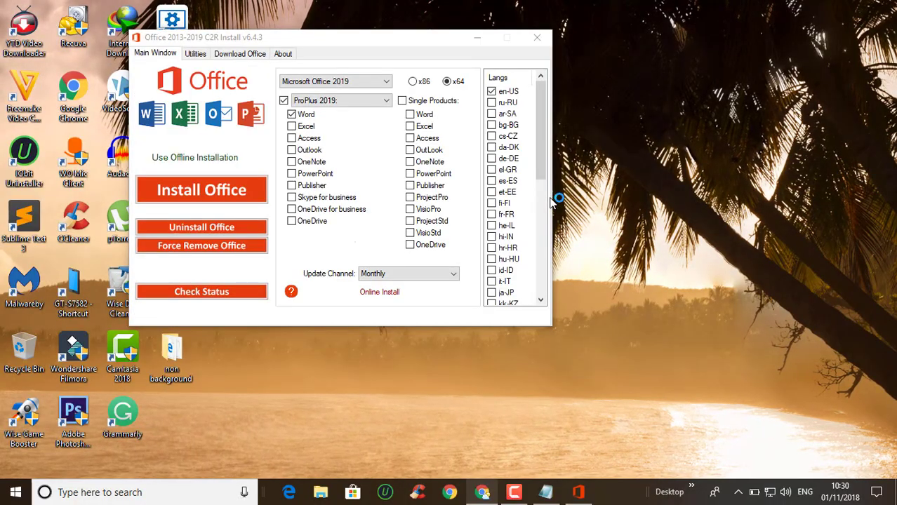
left_click(194, 54)
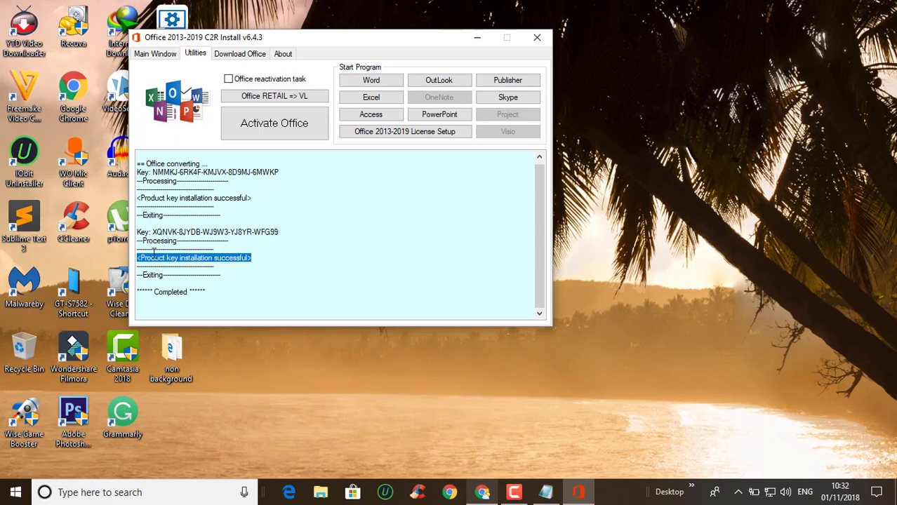
left_click(539, 40)
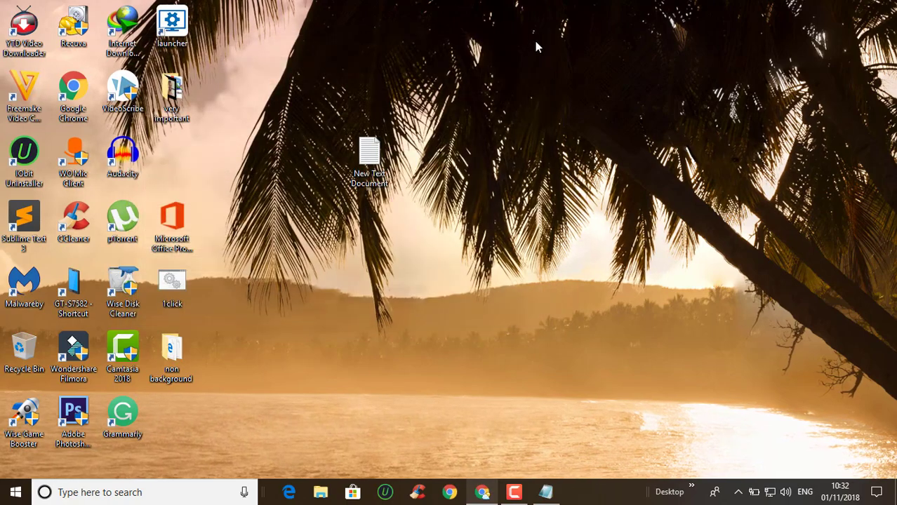